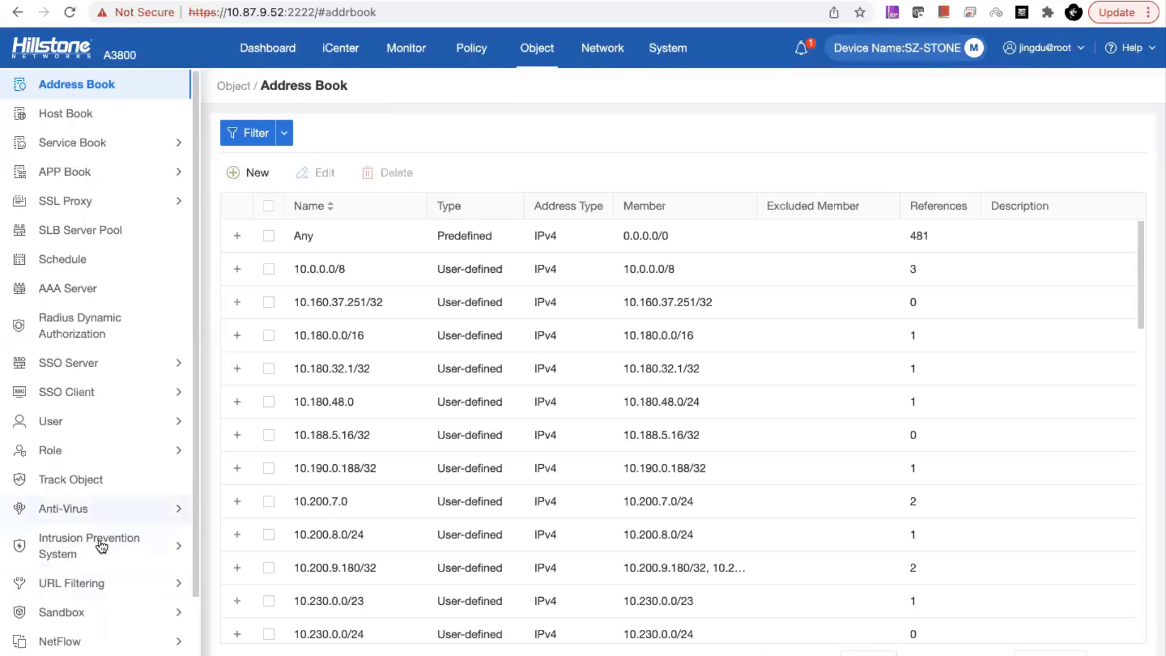
Open the list of sandbox profiles among the firewall's objects.
{"action": "left_click", "coordinate": [99, 616]}
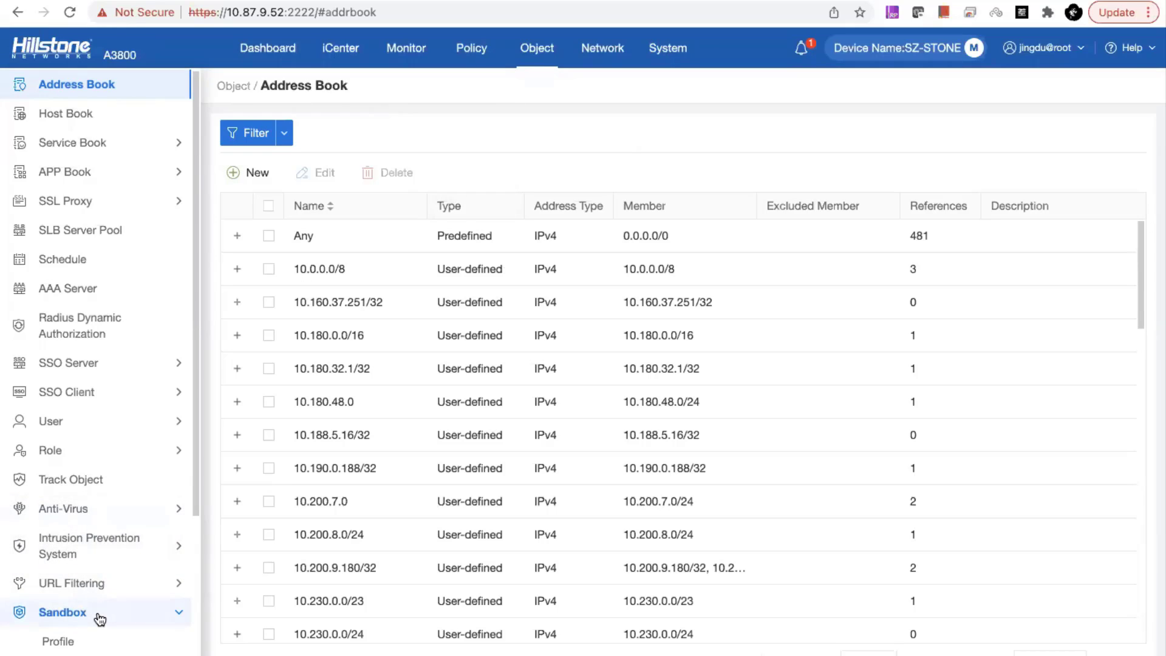
{"action": "scroll", "coordinate": [99, 618], "scroll_direction": "down", "scroll_amount": 3}
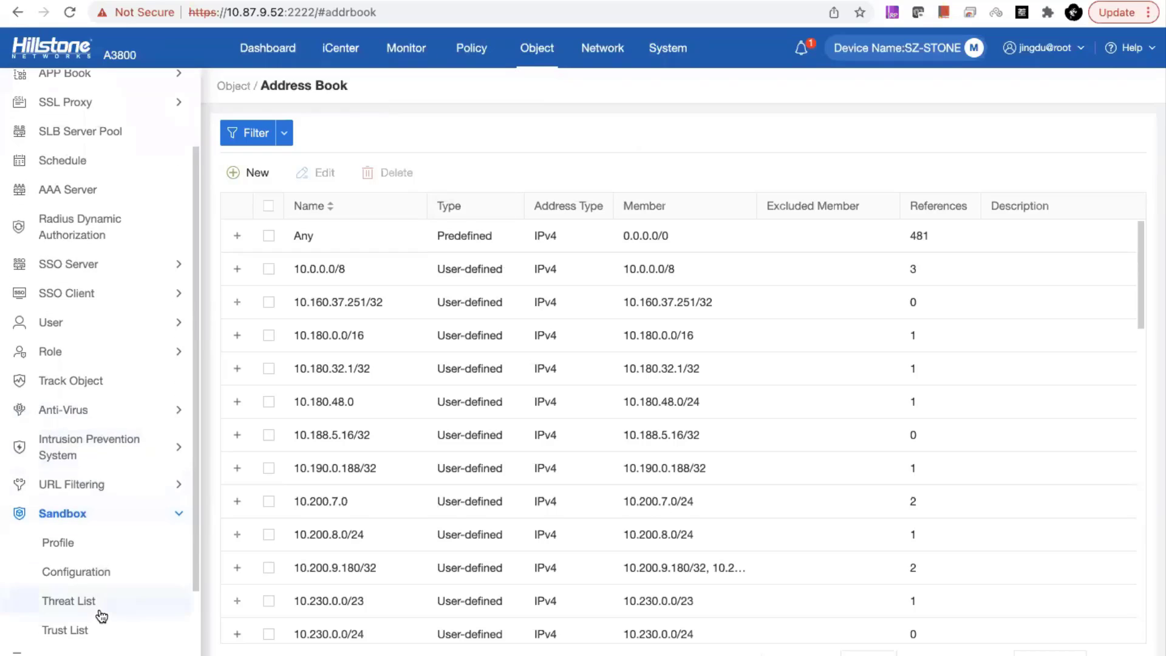
{"action": "scroll", "coordinate": [102, 615], "scroll_direction": "down", "scroll_amount": 1}
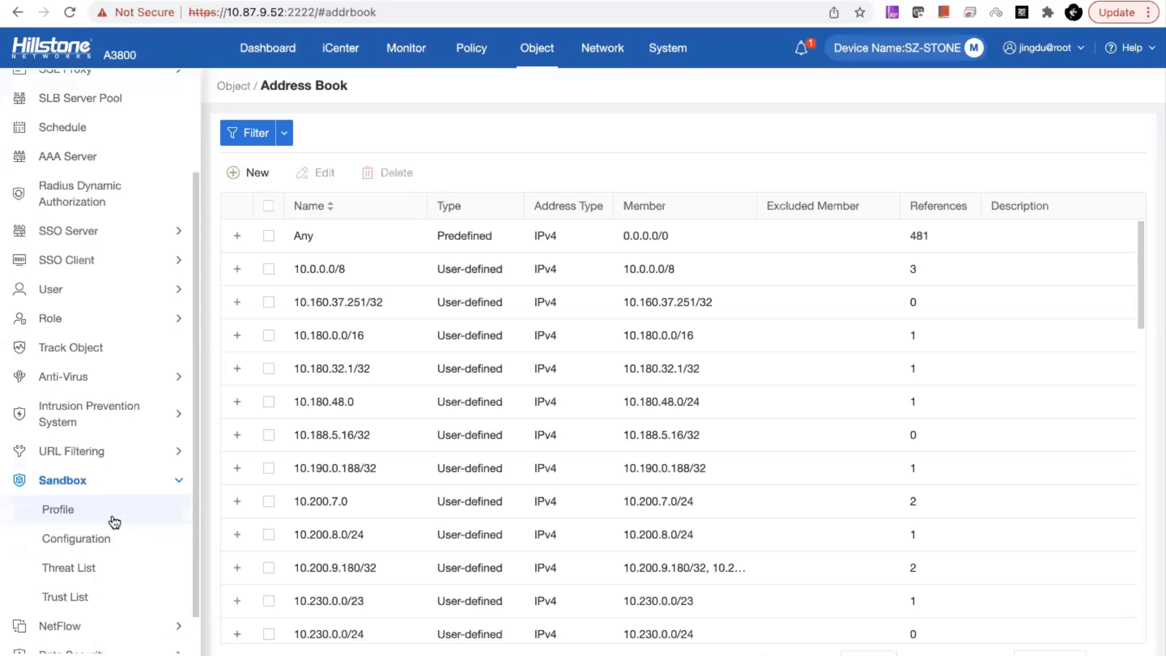
{"action": "left_click", "coordinate": [112, 517]}
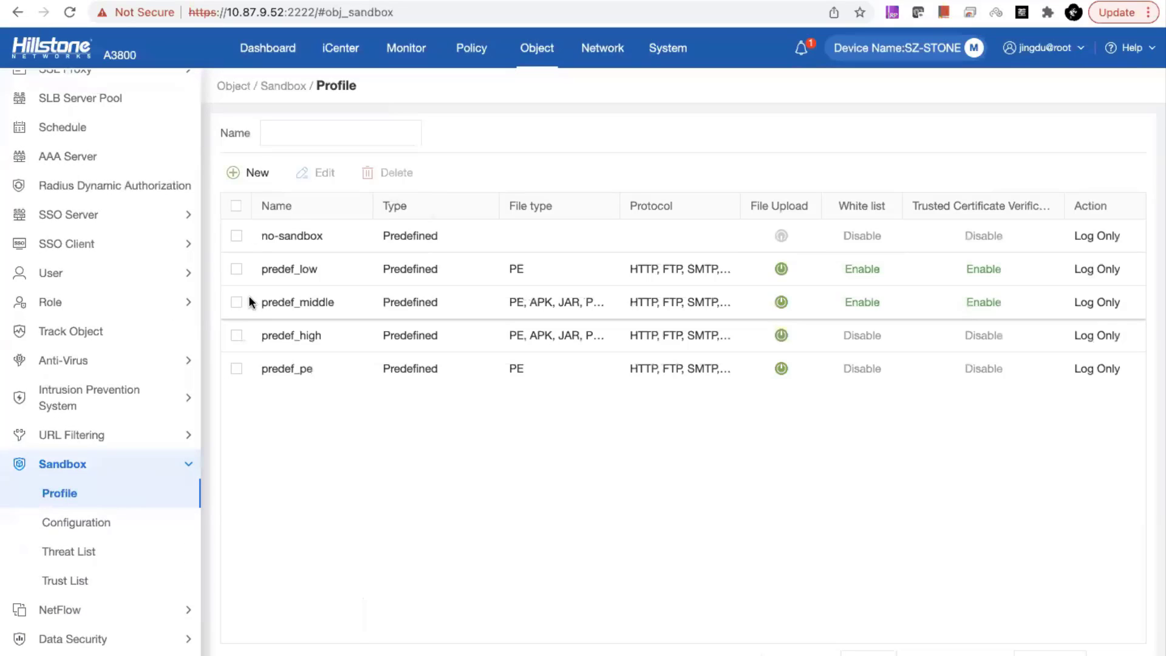
Open a new sandbox profile form and examine its action, white list, certificate verification, file upload, file type and protocol options.
{"action": "left_click", "coordinate": [246, 175]}
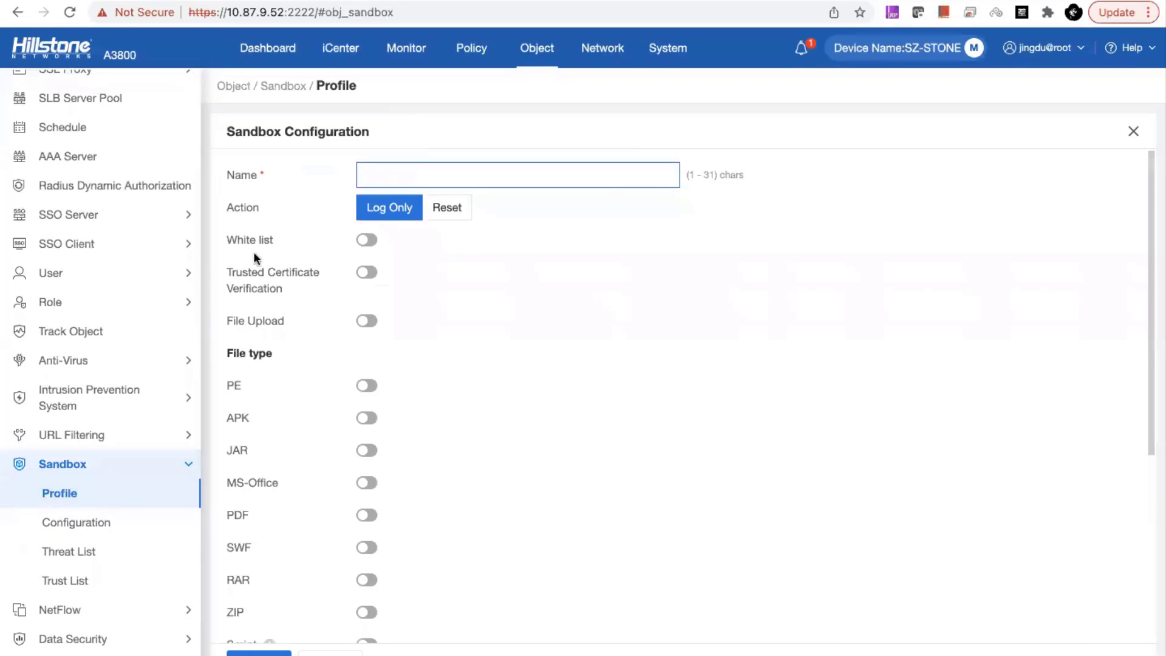
{"action": "scroll", "coordinate": [289, 386], "scroll_direction": "down", "scroll_amount": 2}
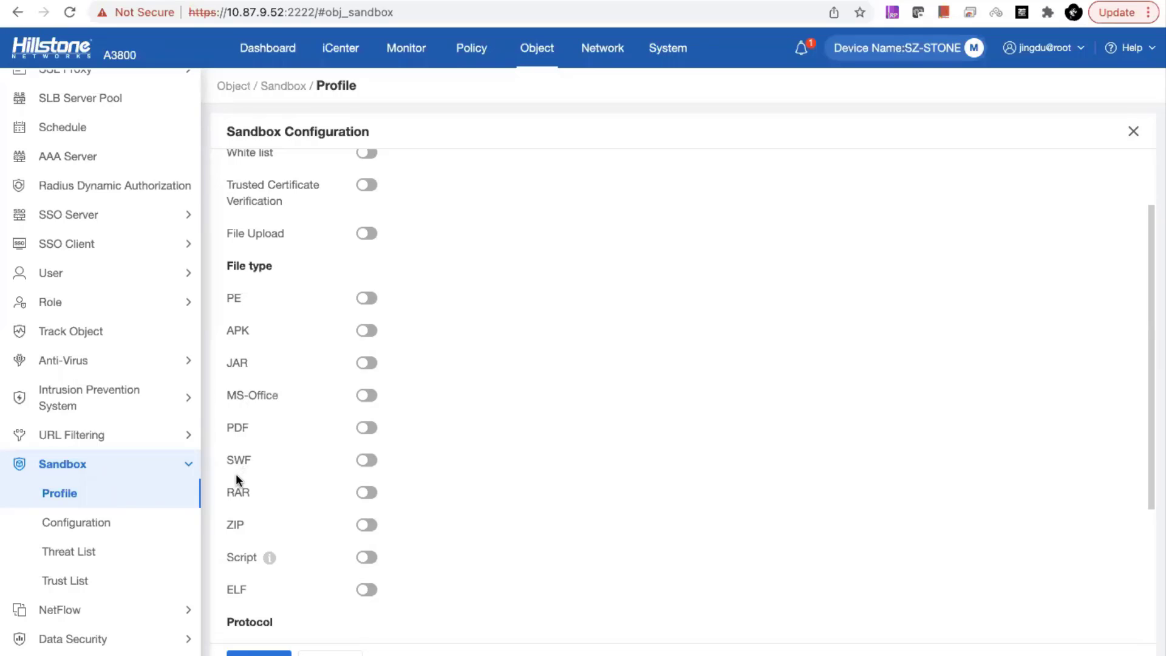
{"action": "scroll", "coordinate": [238, 480], "scroll_direction": "down", "scroll_amount": 1}
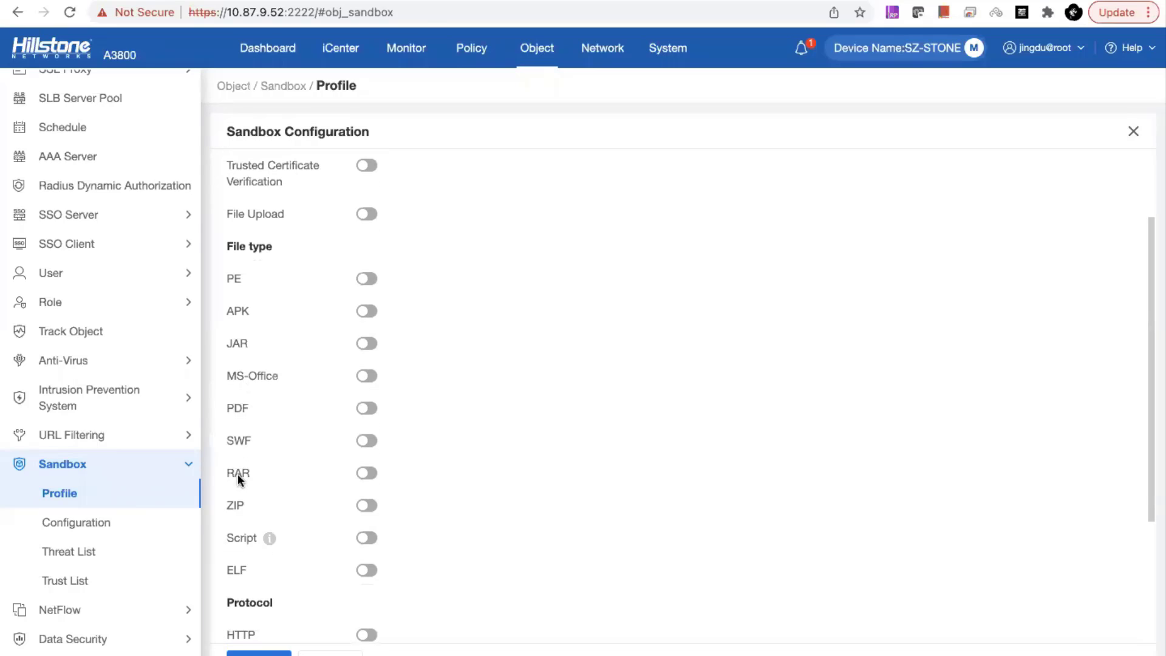
{"action": "scroll", "coordinate": [236, 553], "scroll_direction": "down", "scroll_amount": 1}
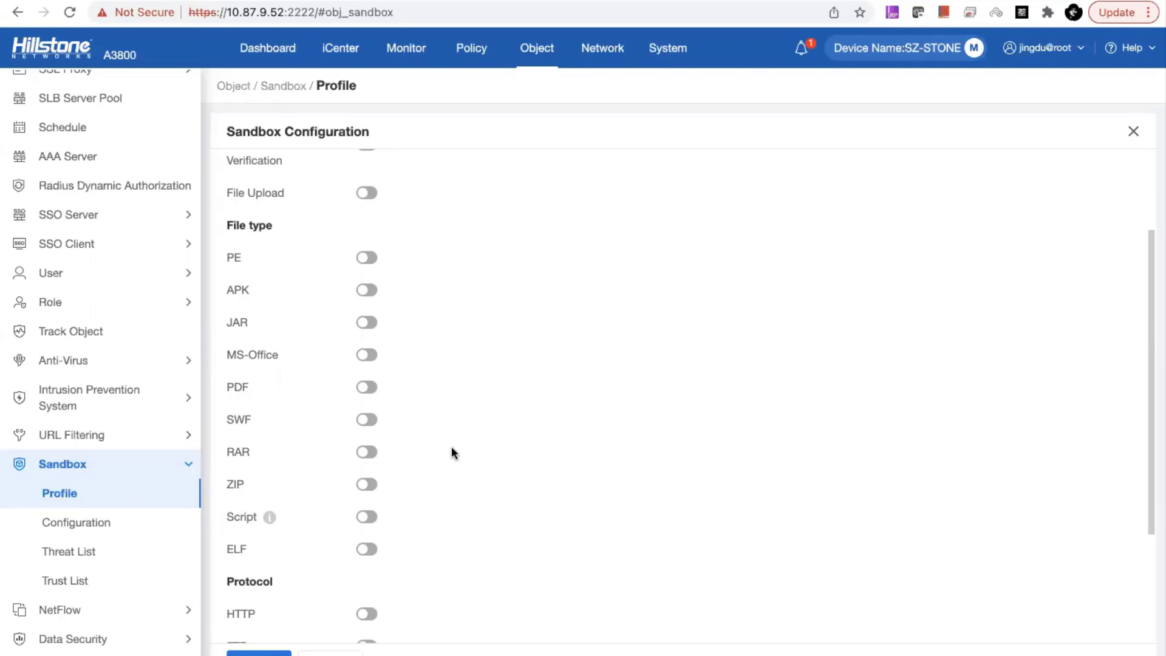
{"action": "scroll", "coordinate": [451, 446], "scroll_direction": "up", "scroll_amount": 3}
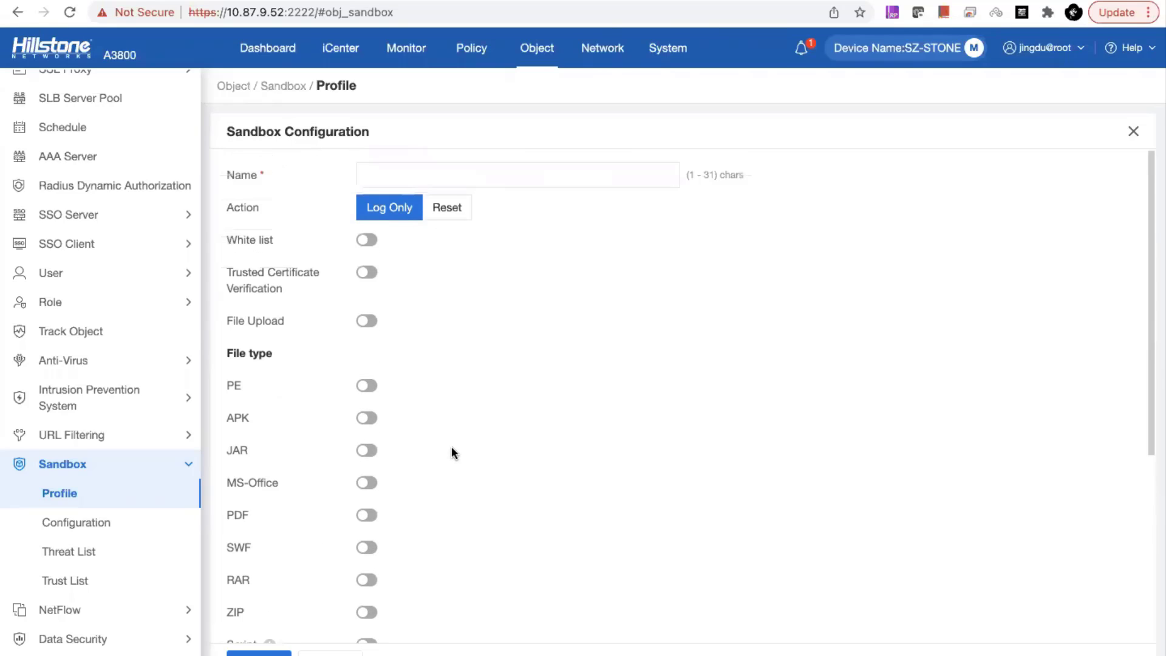
Advance the Policy Assistant for policy 286 through application-based generation to the replacement stage and examine the source IP replacement fields.
{"action": "left_click", "coordinate": [476, 48]}
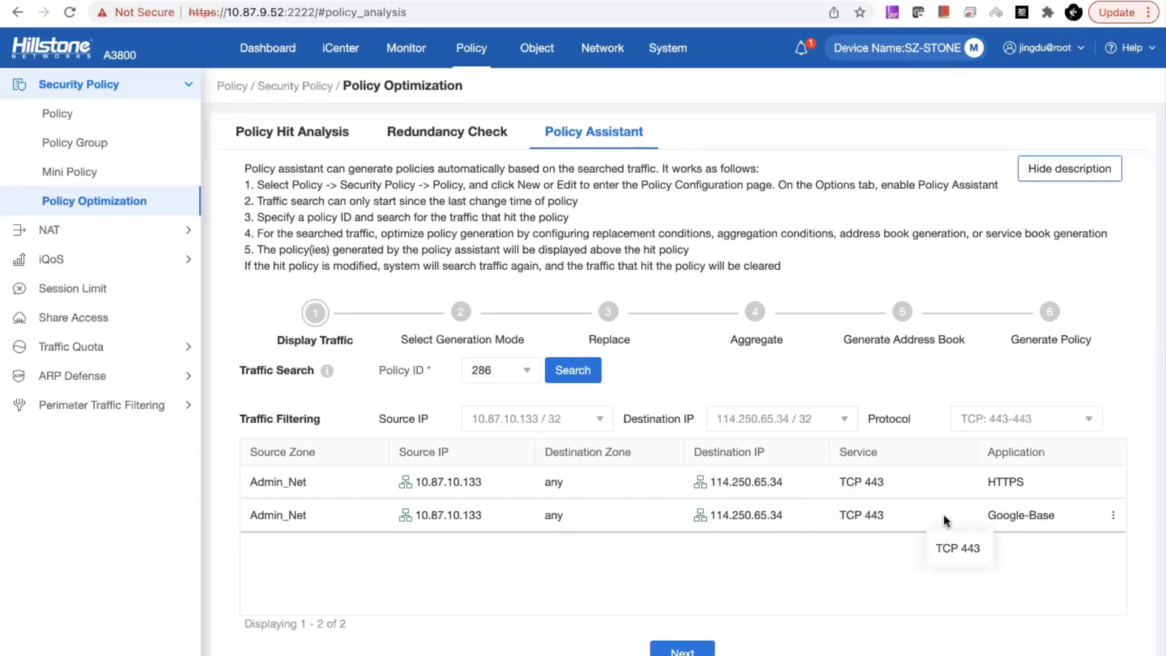
{"action": "left_click", "coordinate": [681, 650]}
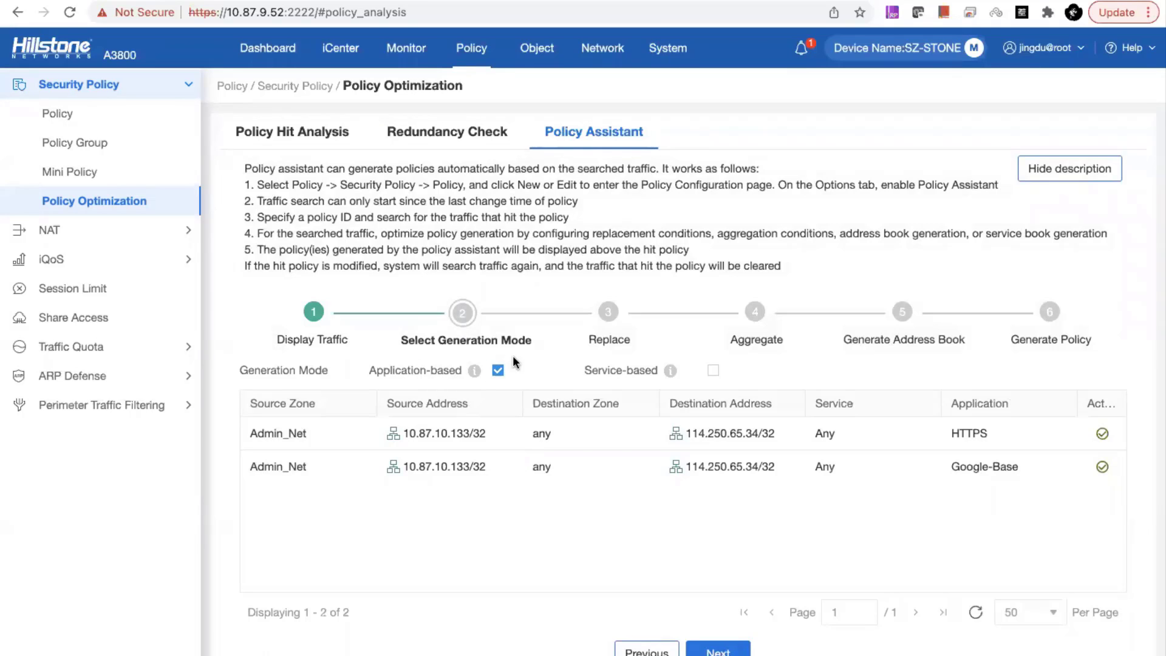
{"action": "left_click", "coordinate": [711, 651]}
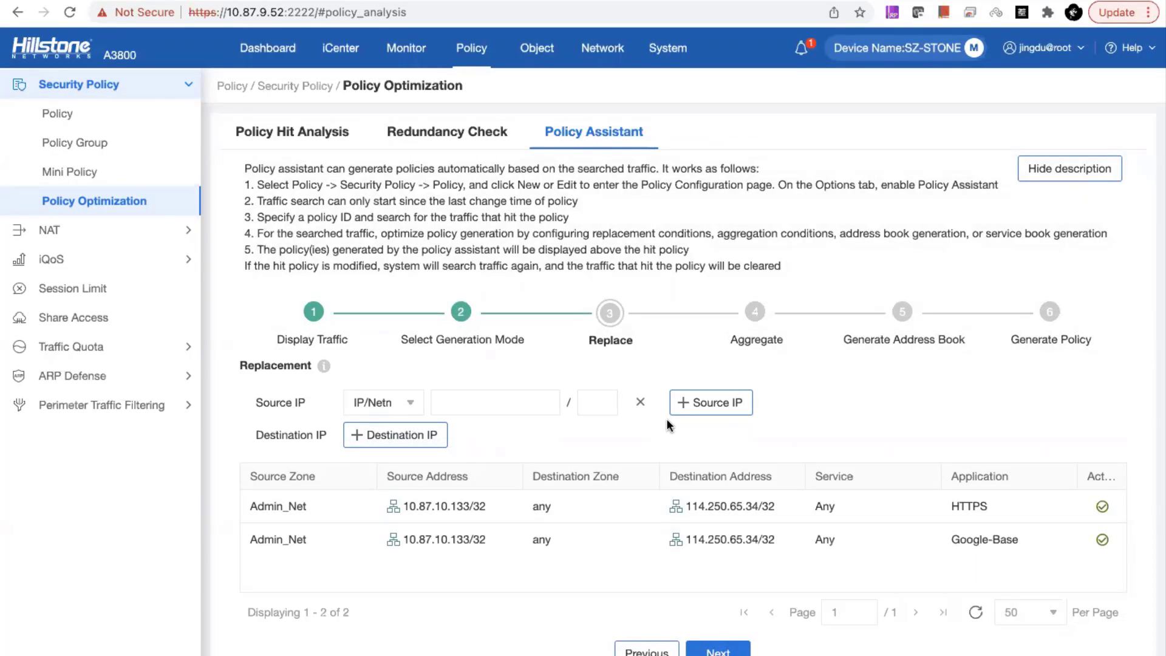
{"action": "left_click", "coordinate": [641, 402]}
{"action": "left_click", "coordinate": [385, 403]}
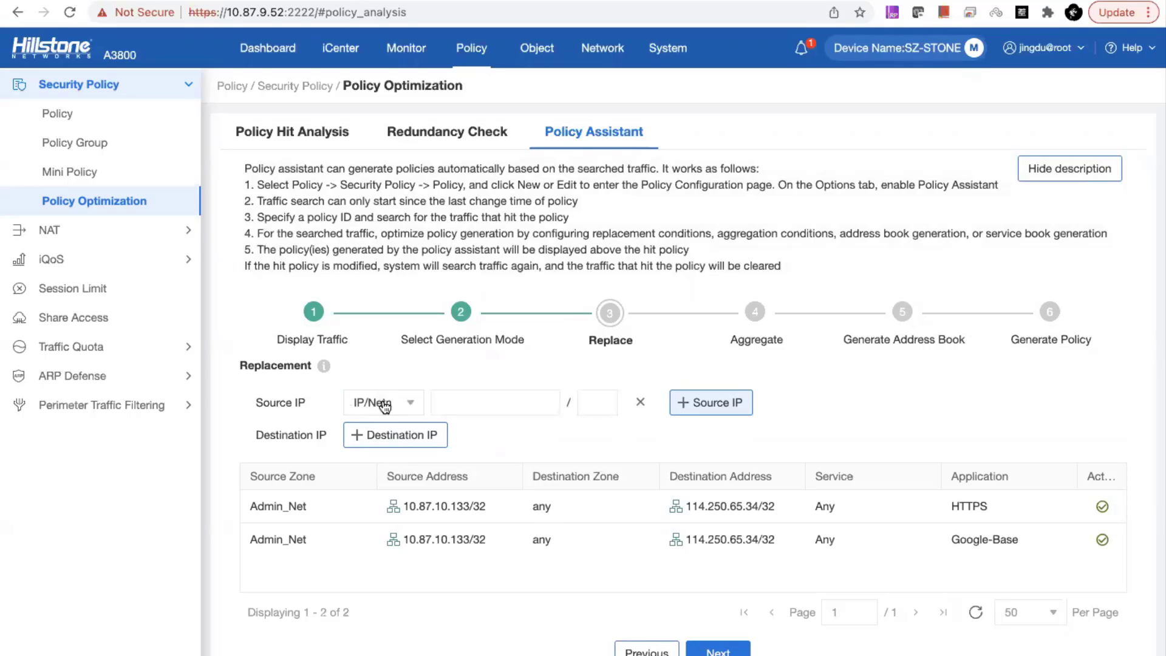
{"action": "left_click", "coordinate": [504, 408]}
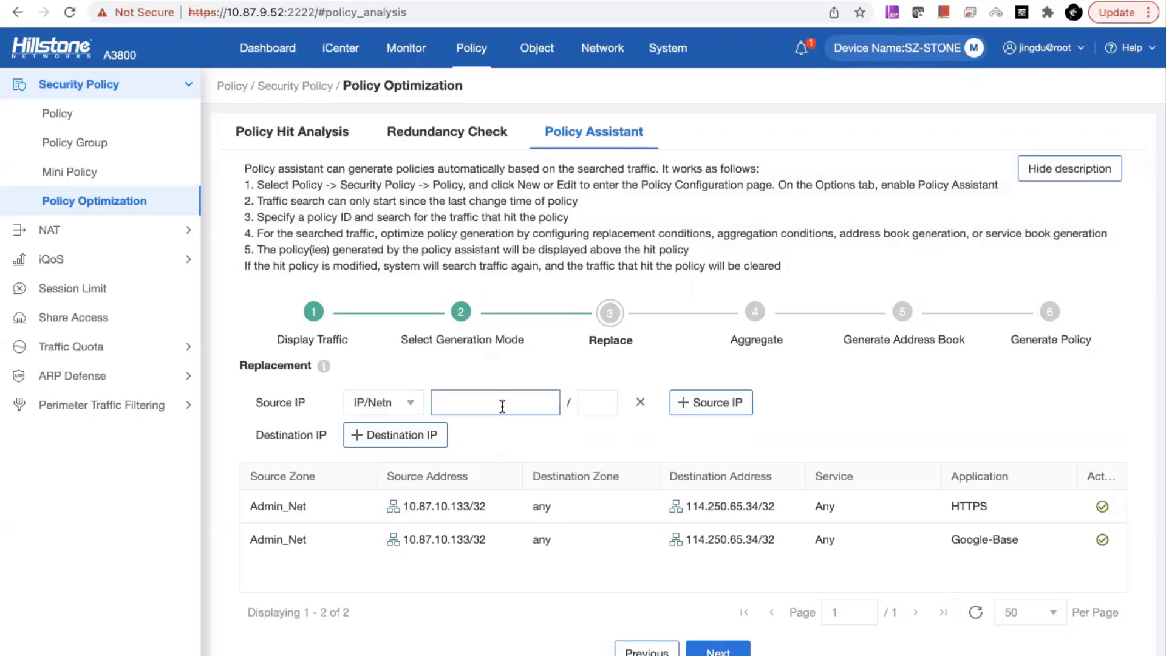
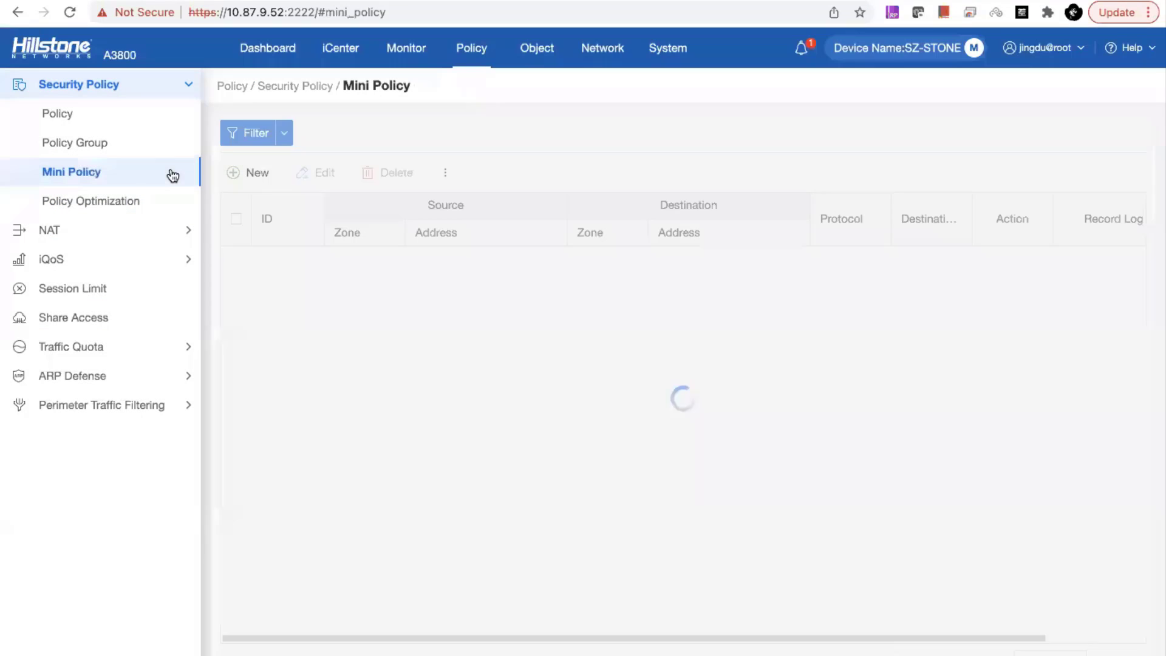
Open a new mini policy form and examine its zone, address, protocol, action and log settings.
{"action": "left_click", "coordinate": [255, 175]}
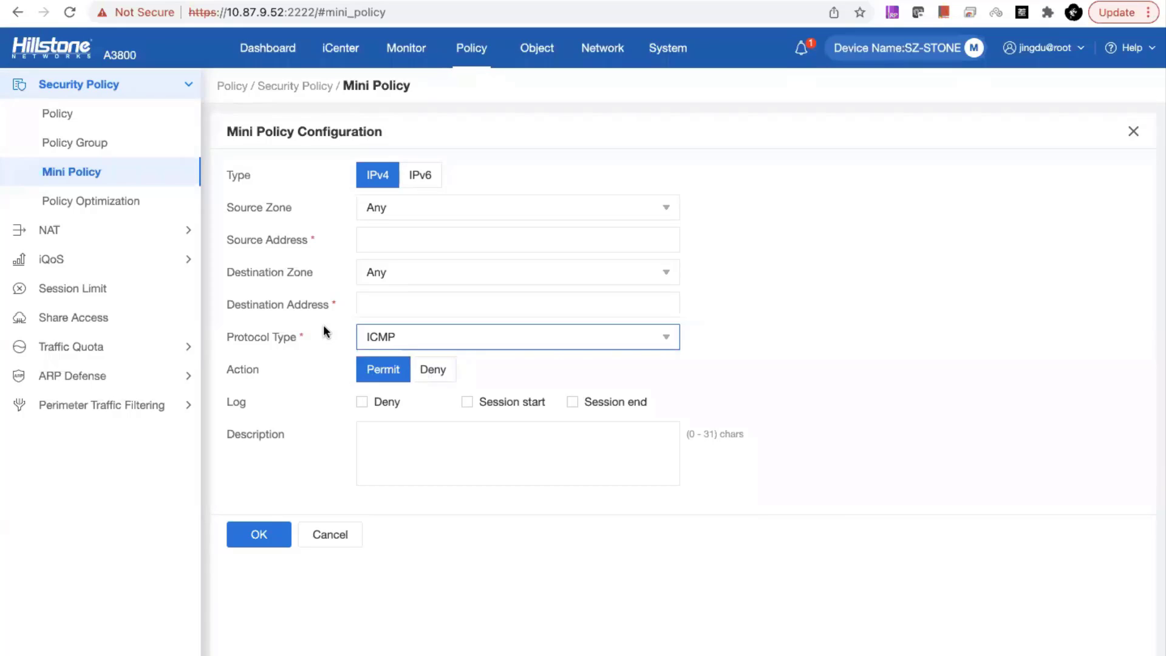
{"action": "left_click", "coordinate": [318, 251]}
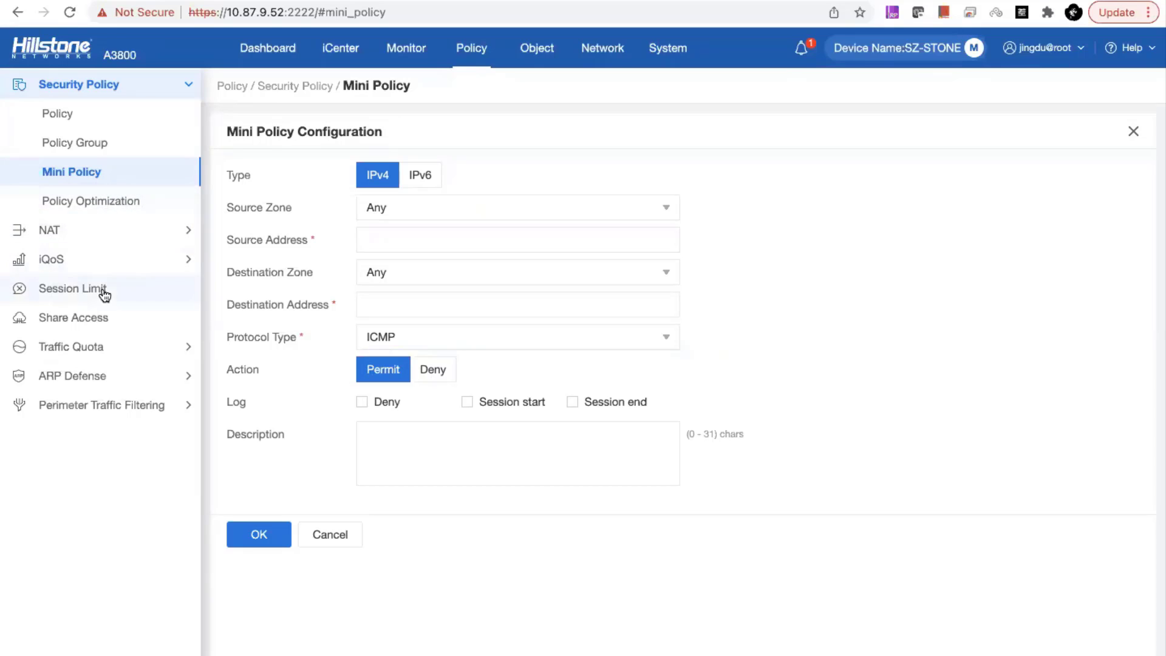
Examine the perimeter traffic filtering IP blacklist, including the library rules and the form for a new static entry.
{"action": "left_click", "coordinate": [112, 408]}
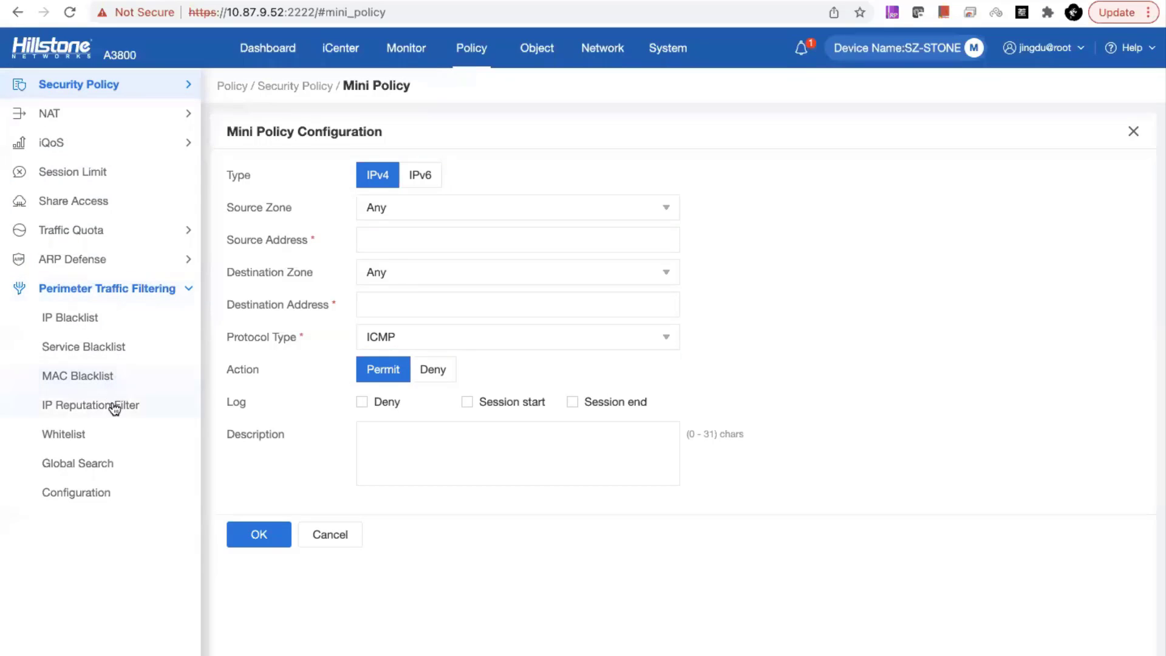
{"action": "left_click", "coordinate": [113, 319]}
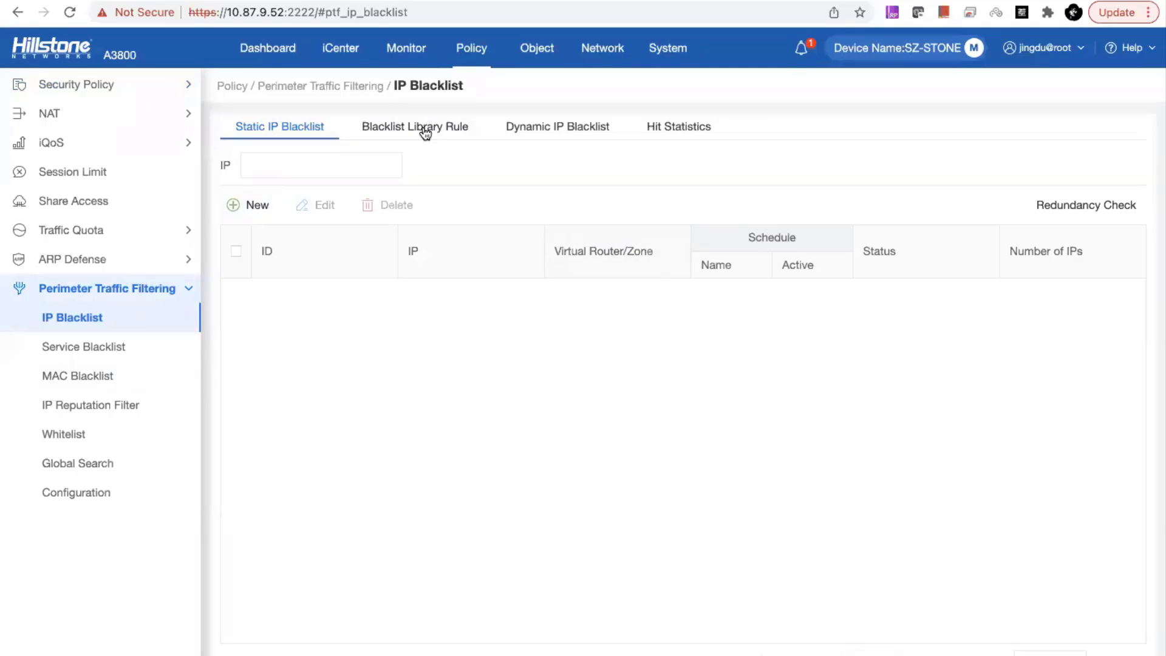
{"action": "left_click", "coordinate": [444, 127]}
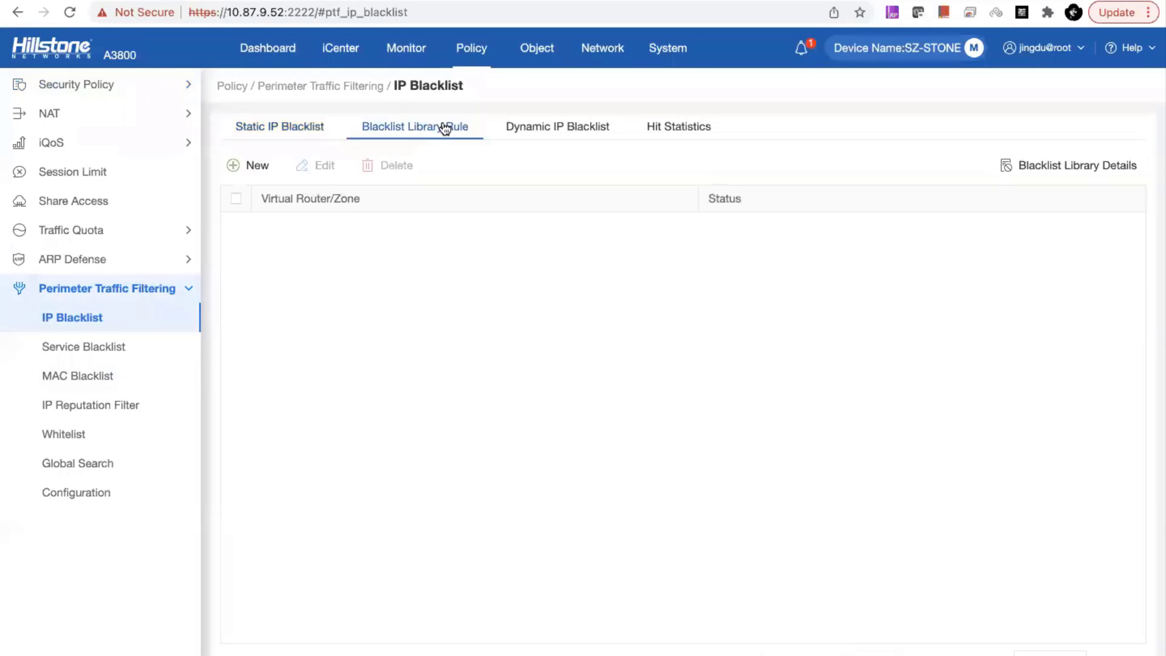
{"action": "left_click", "coordinate": [295, 130]}
{"action": "left_click", "coordinate": [252, 205]}
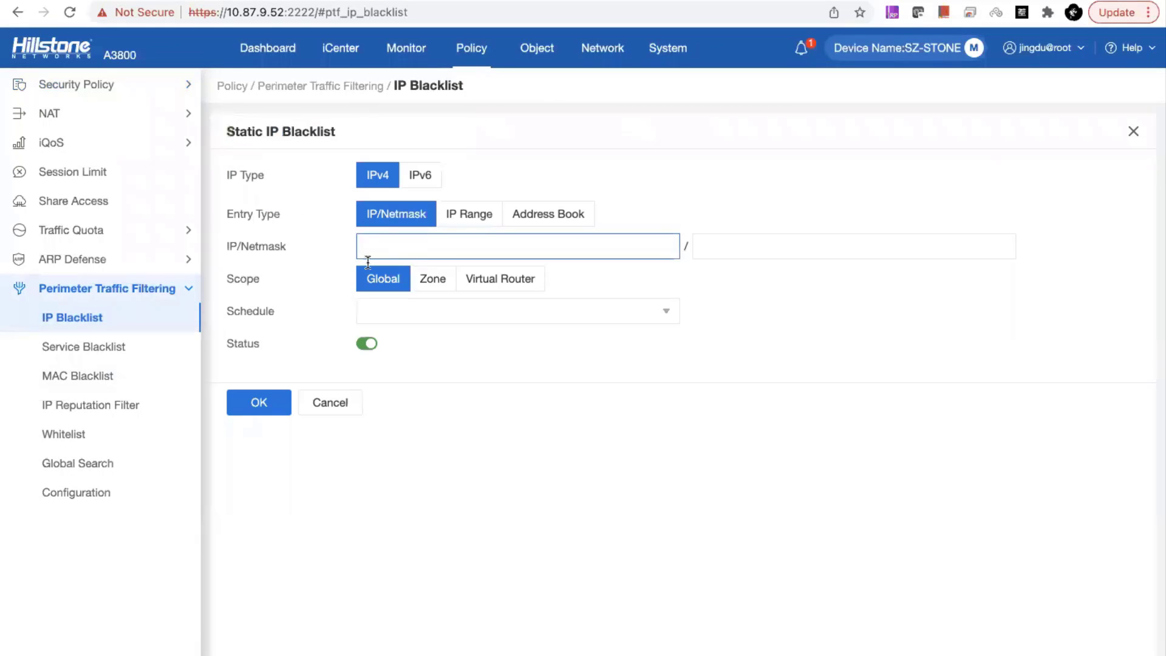
{"action": "left_click", "coordinate": [330, 402]}
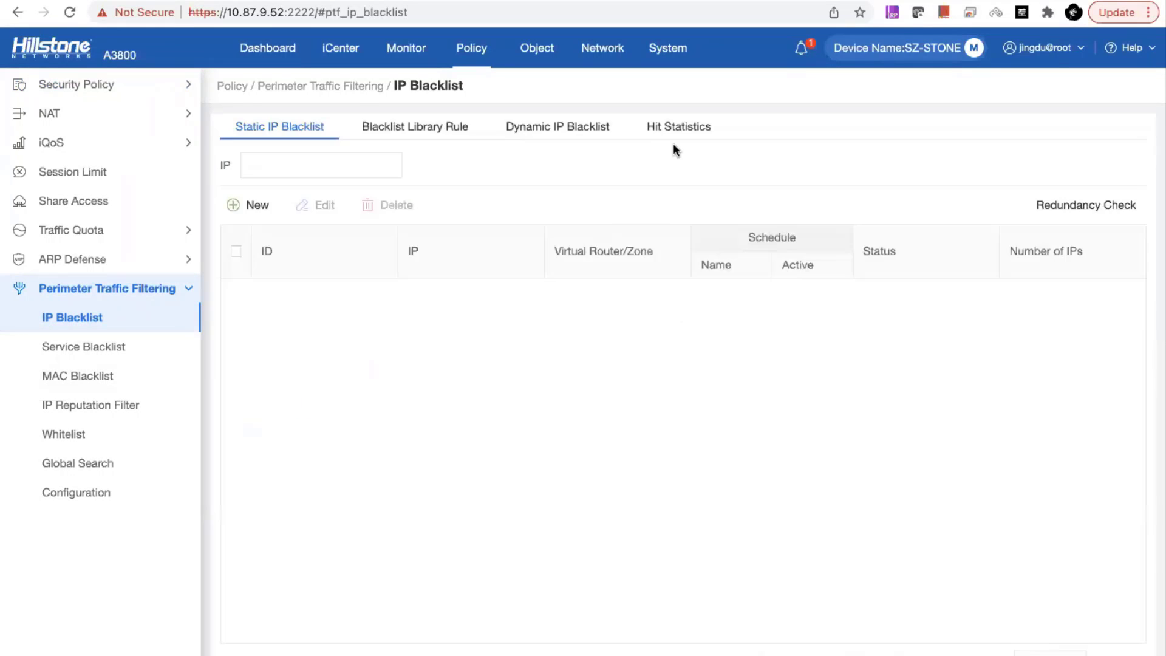
Examine the blacklist library details, including the import modes and the auto-update configuration, without changing anything.
{"action": "left_click", "coordinate": [454, 127]}
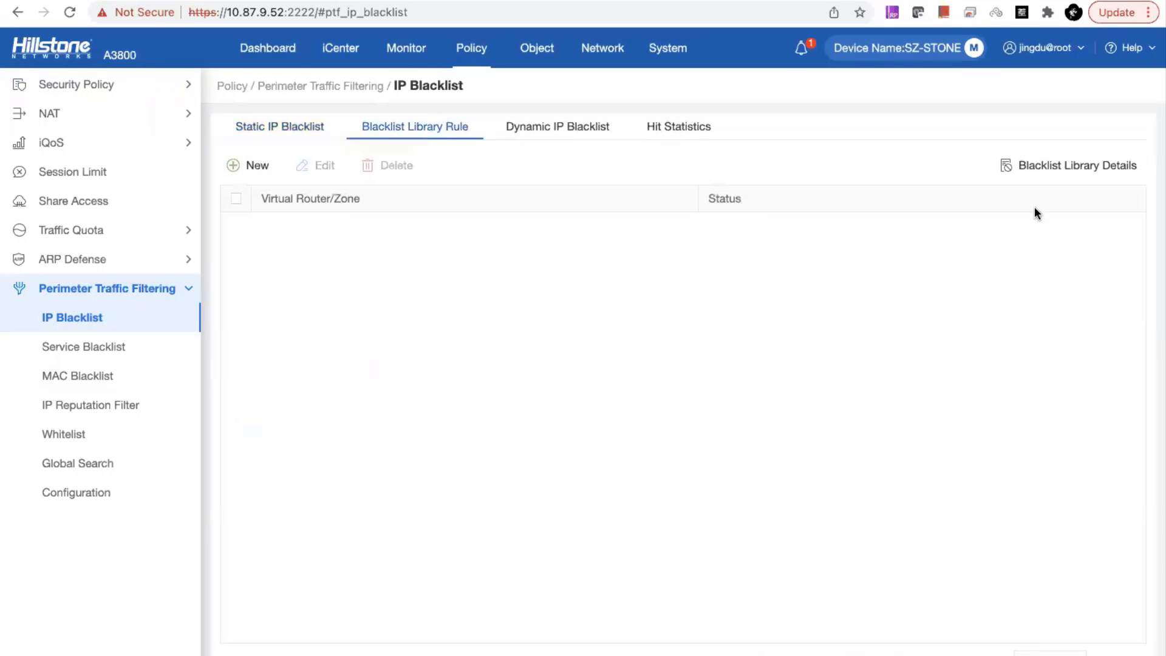
{"action": "left_click", "coordinate": [1046, 171]}
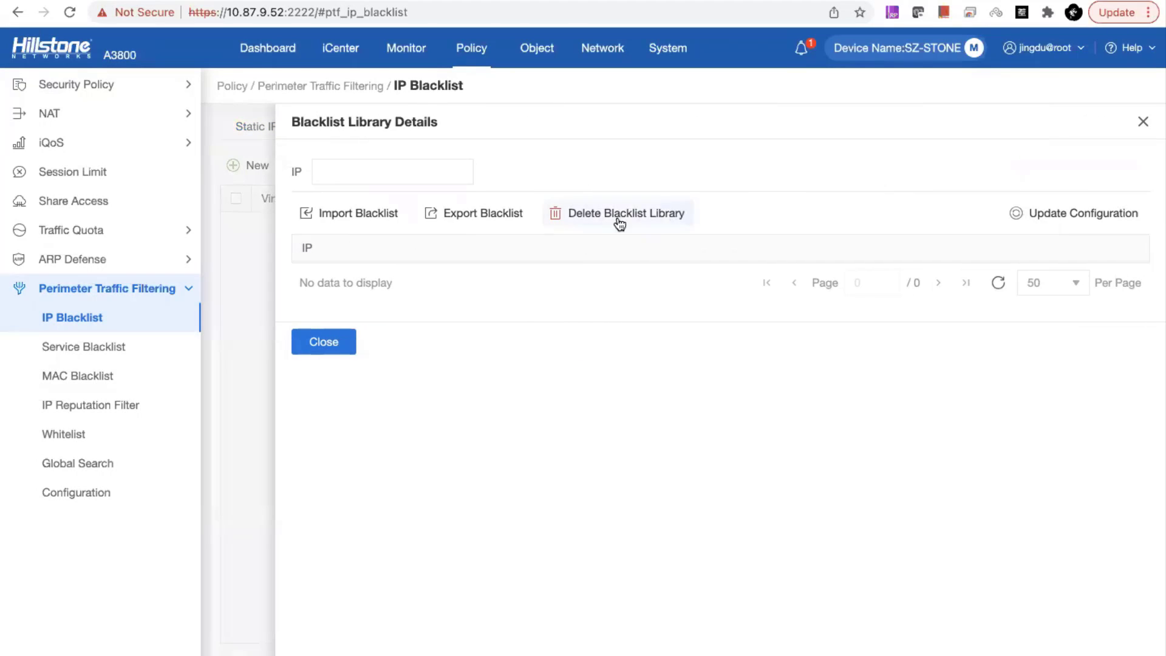
{"action": "left_click", "coordinate": [372, 212]}
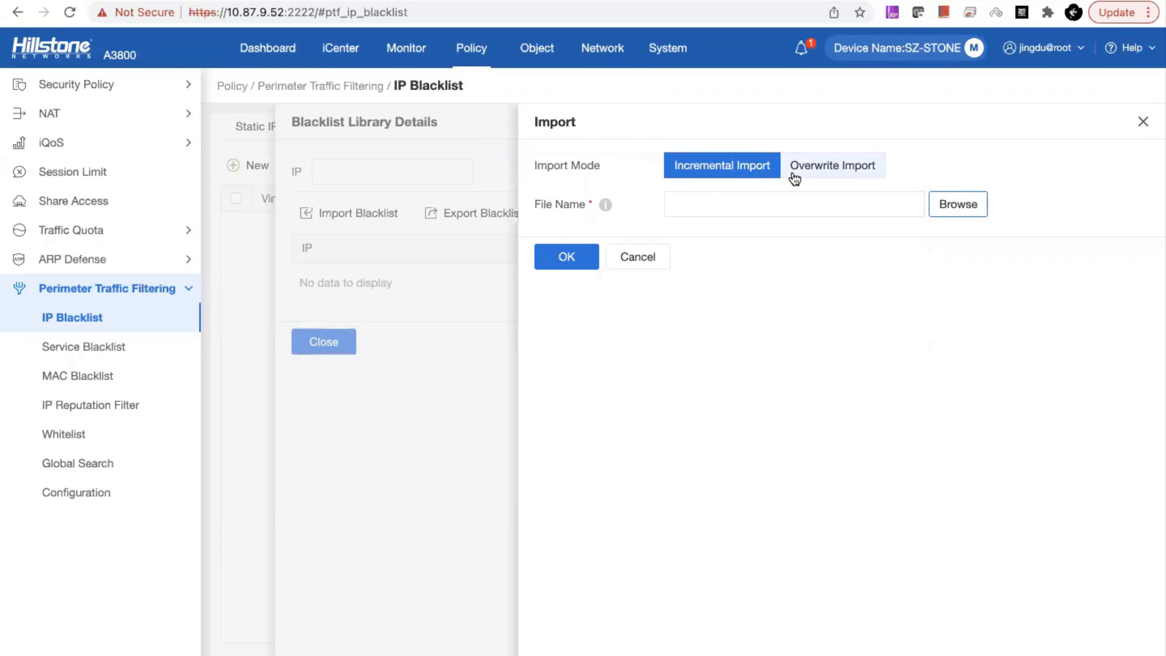
{"action": "left_click", "coordinate": [1144, 127]}
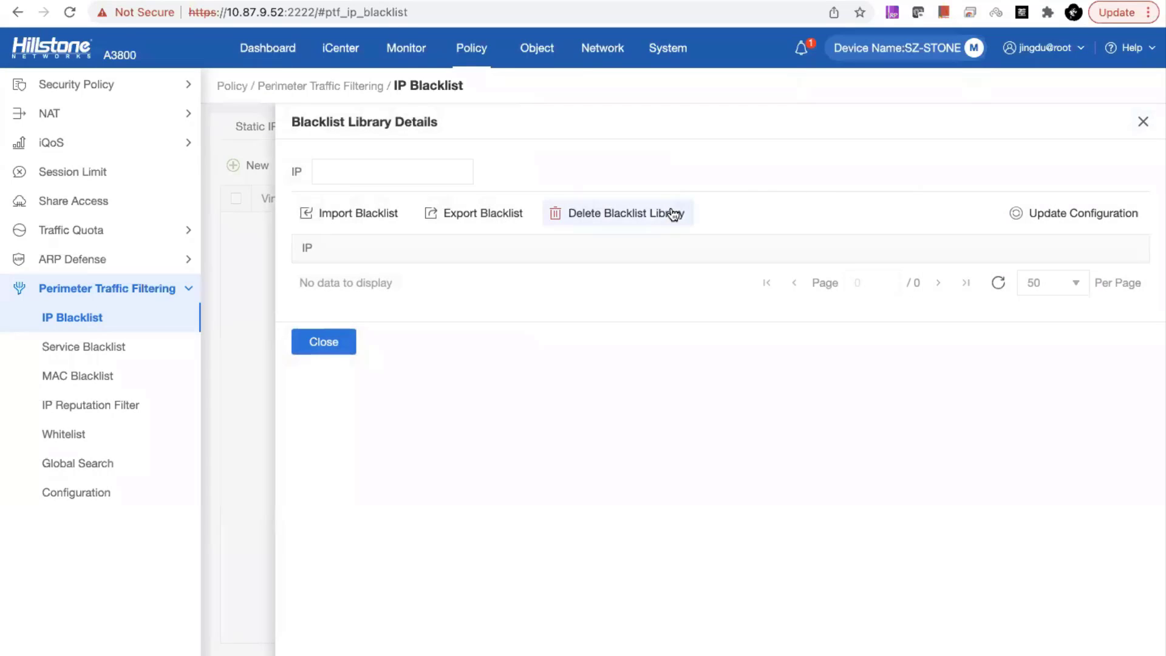
{"action": "left_click", "coordinate": [1063, 217]}
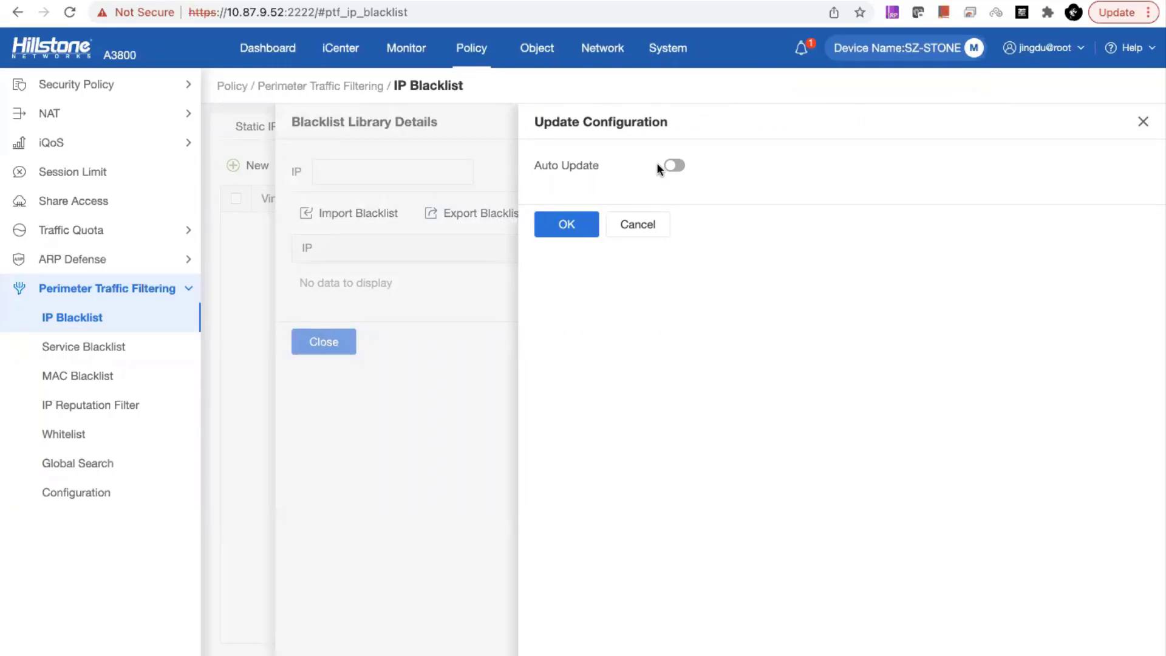
{"action": "left_click", "coordinate": [648, 223]}
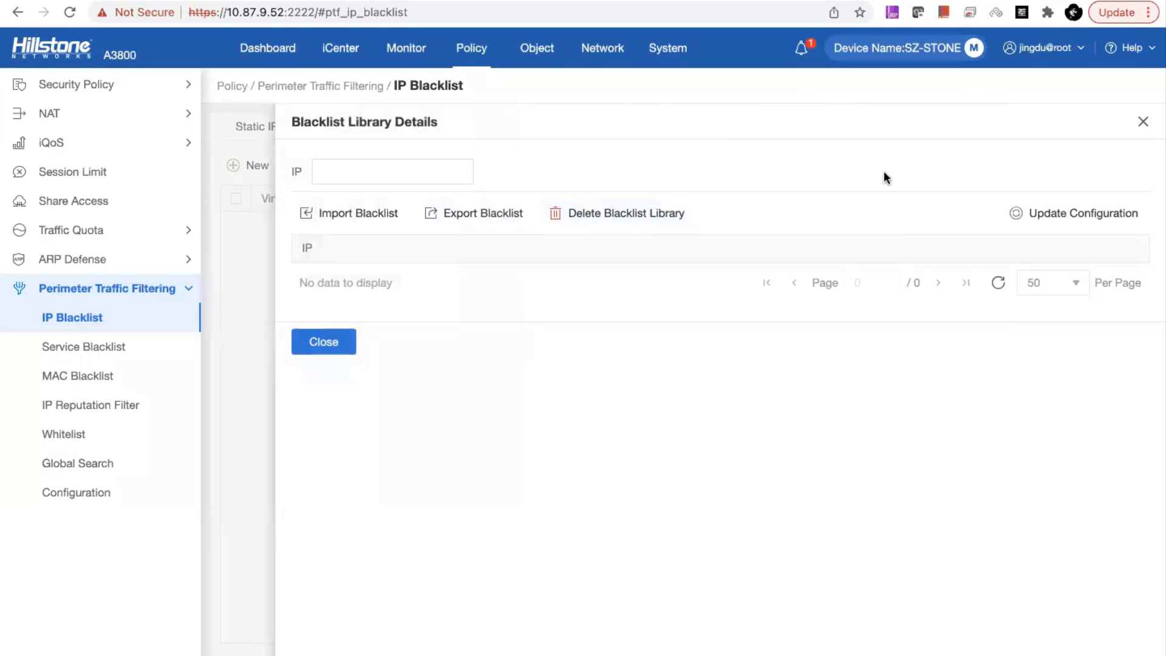
{"action": "left_click", "coordinate": [1141, 123]}
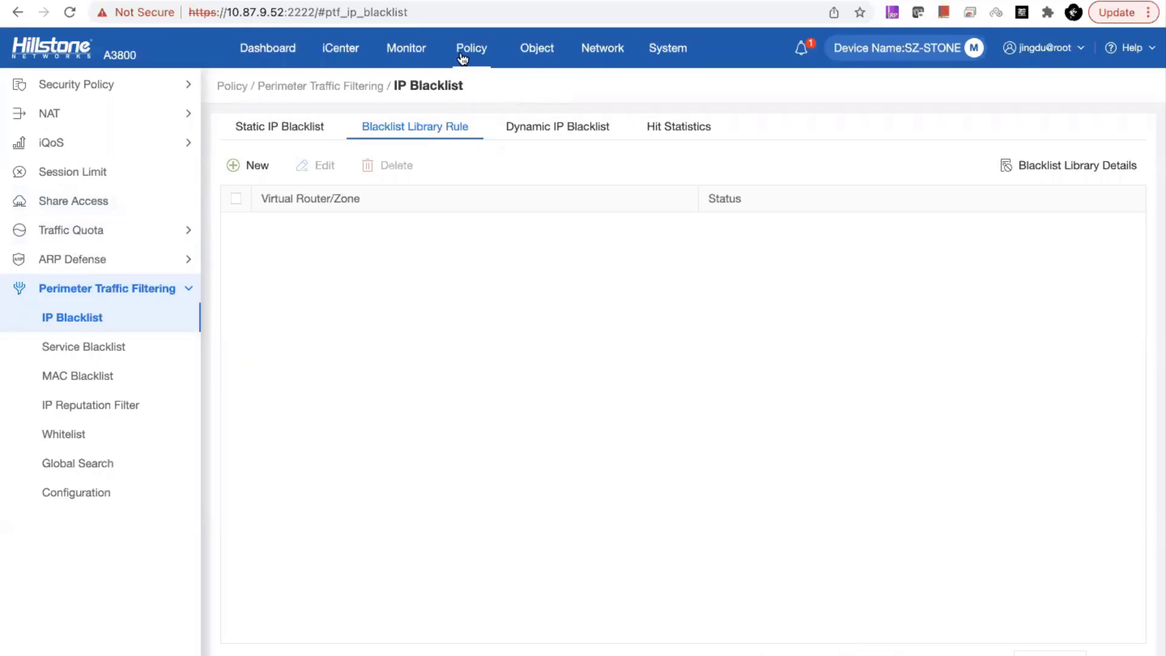
Examine the SSL proxy profiles, the domain white list and the IP whitelist among the firewall's objects.
{"action": "left_click", "coordinate": [523, 59]}
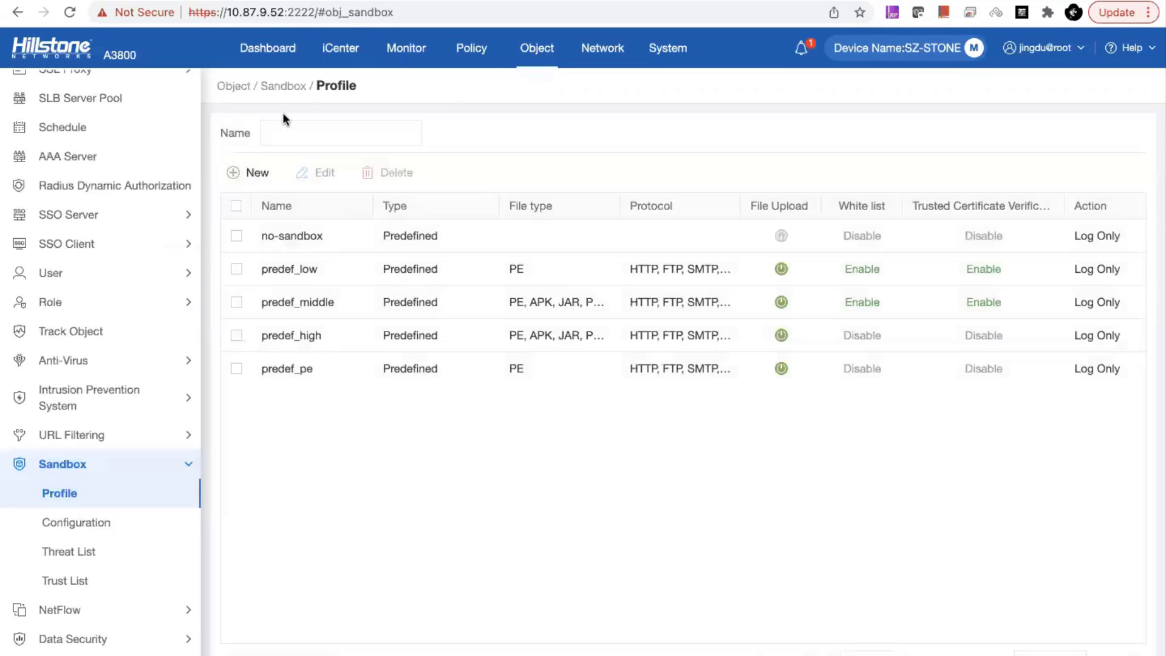
{"action": "scroll", "coordinate": [55, 448], "scroll_direction": "down", "scroll_amount": 1}
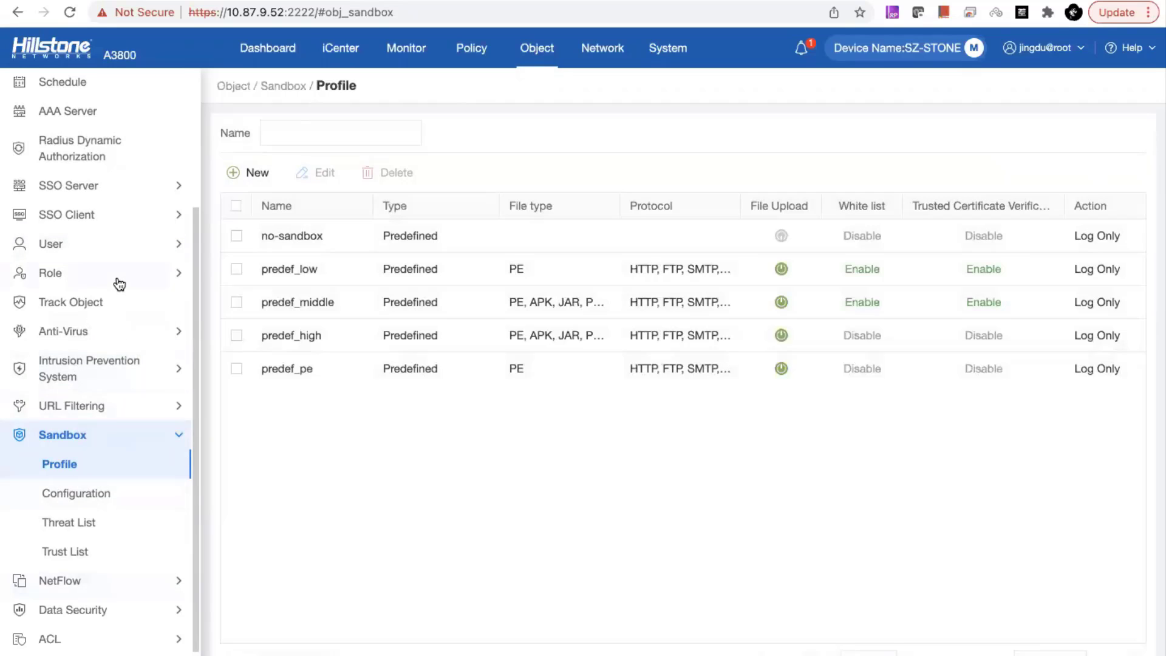
{"action": "scroll", "coordinate": [115, 281], "scroll_direction": "up", "scroll_amount": 4}
{"action": "left_click", "coordinate": [107, 203]}
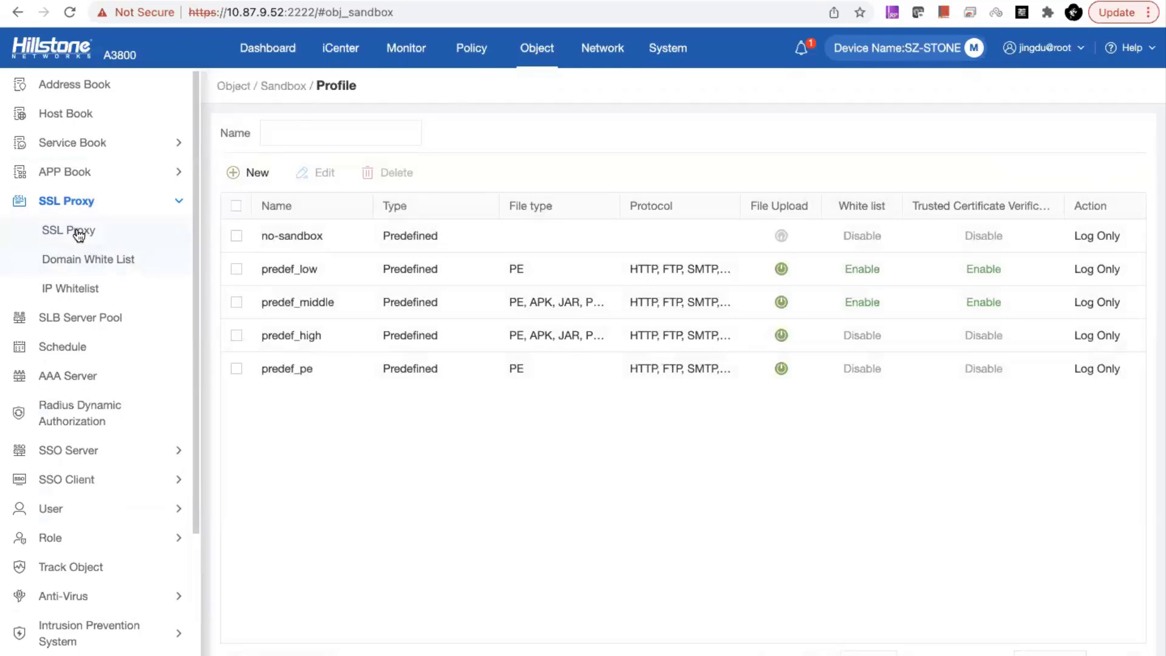
{"action": "left_click", "coordinate": [79, 234]}
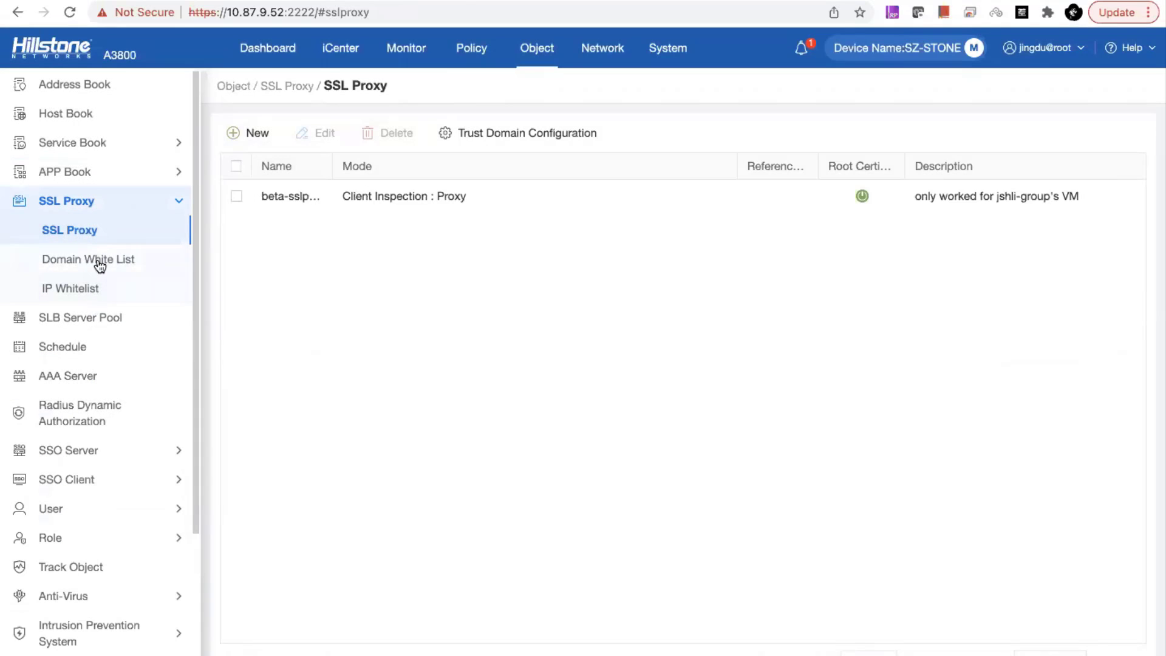
{"action": "left_click", "coordinate": [99, 264]}
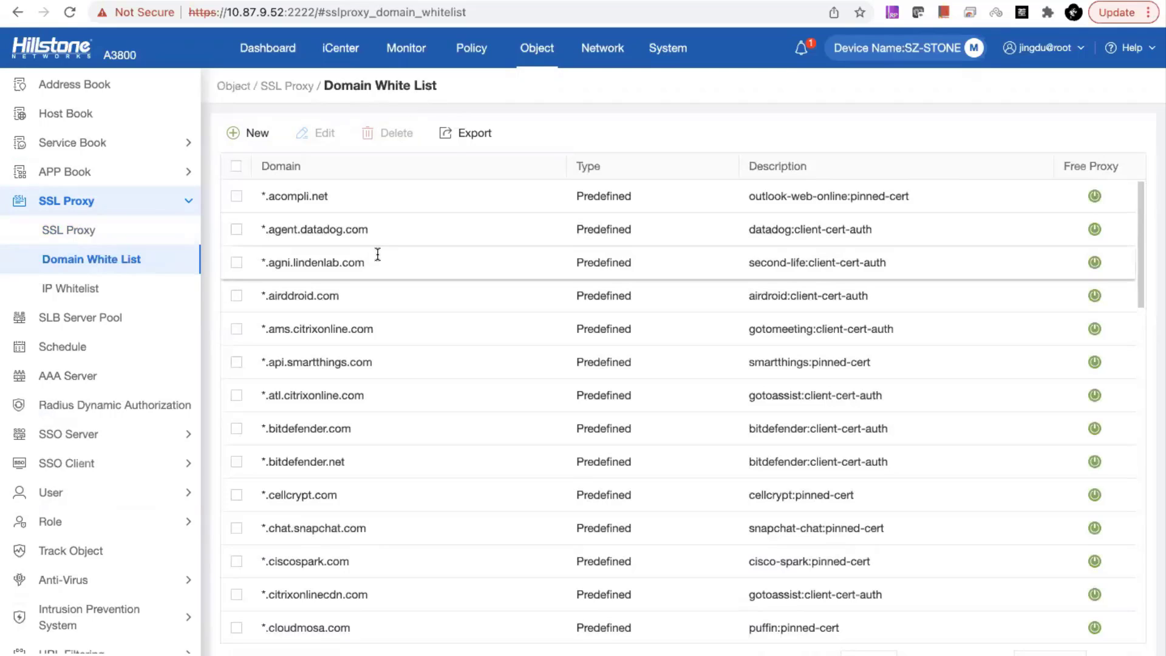
{"action": "left_click", "coordinate": [88, 287]}
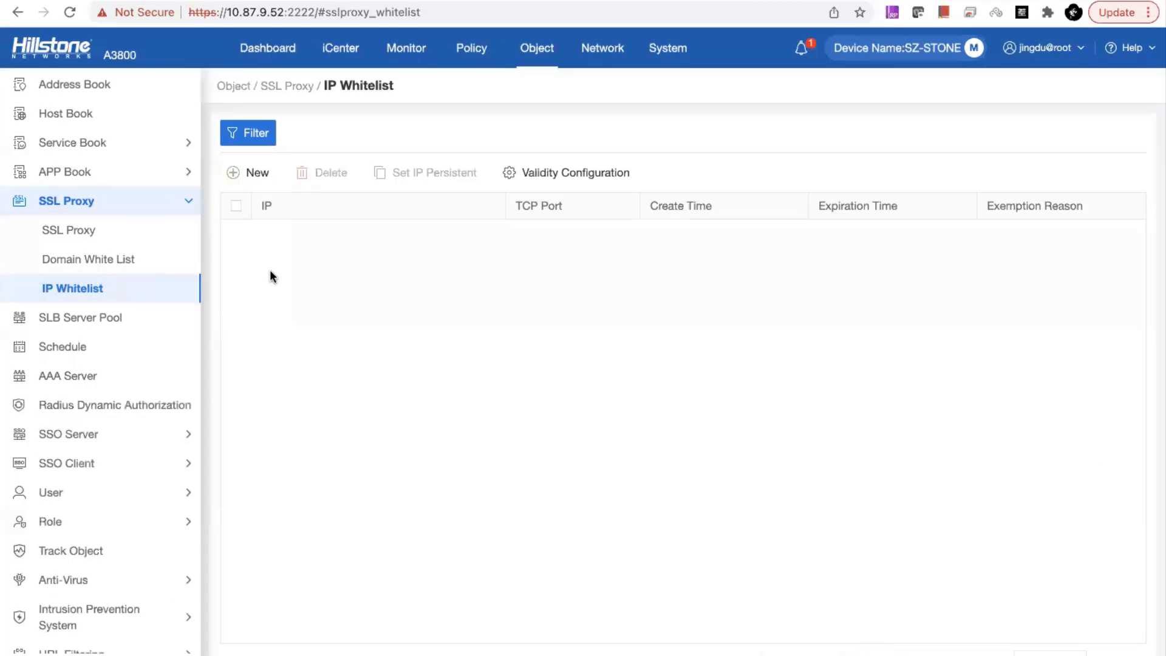
Examine the SSL proxy domain white list, its blank new-entry form, and the IP whitelist without adding any entry.
{"action": "left_click", "coordinate": [115, 253]}
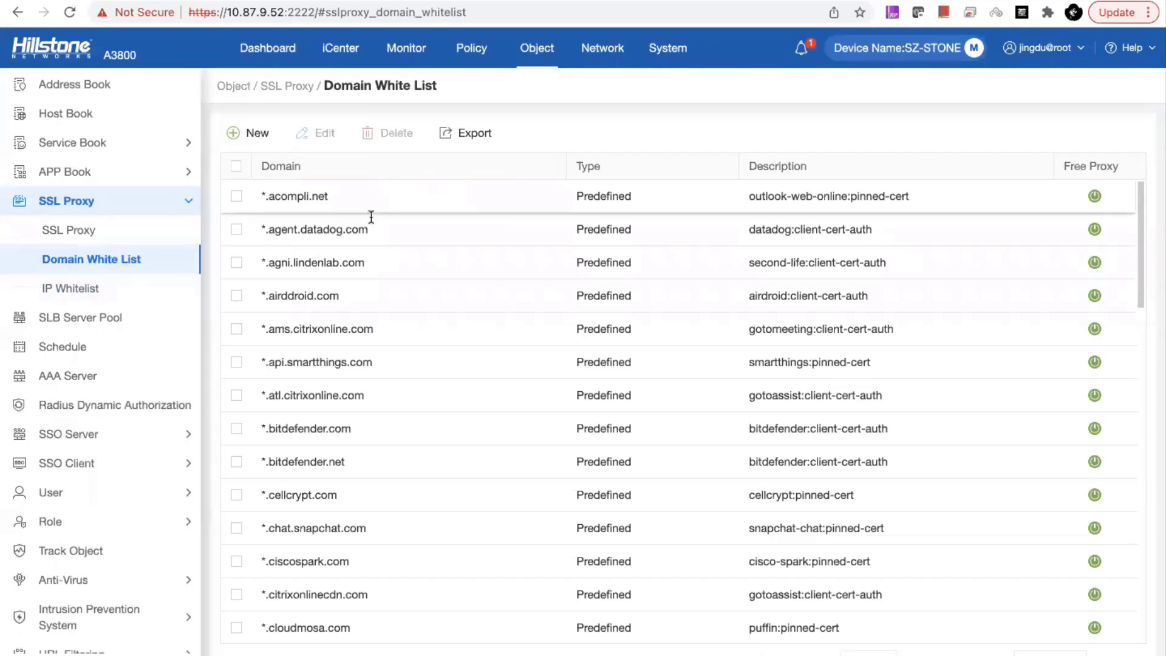
{"action": "left_click", "coordinate": [246, 135]}
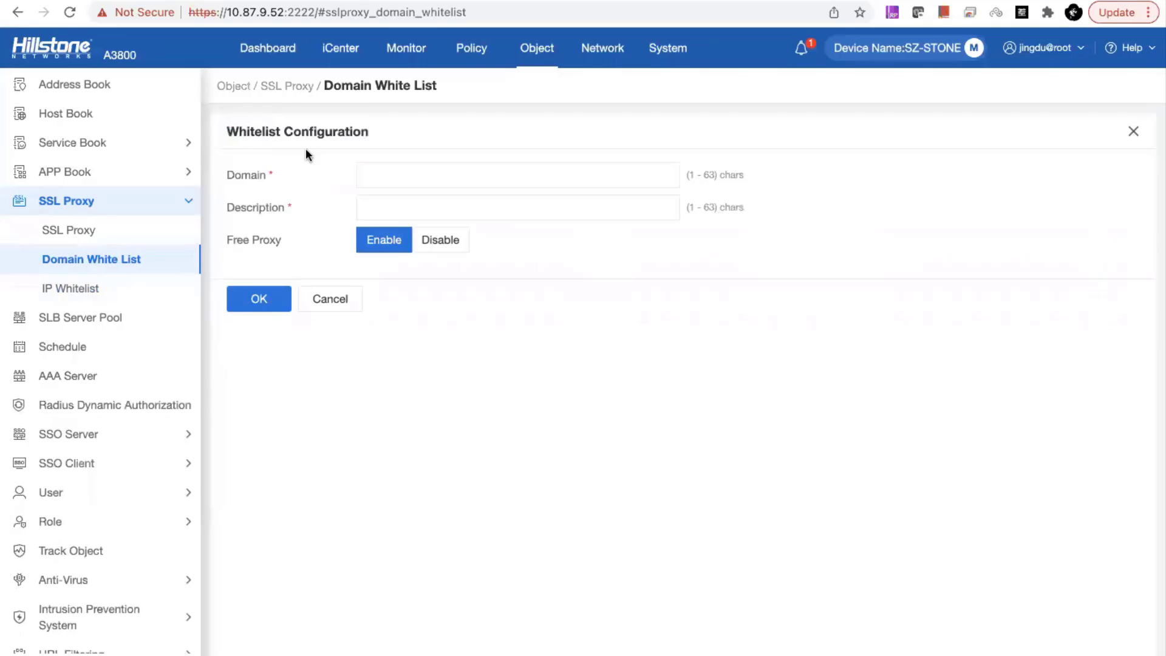
{"action": "left_click", "coordinate": [347, 299]}
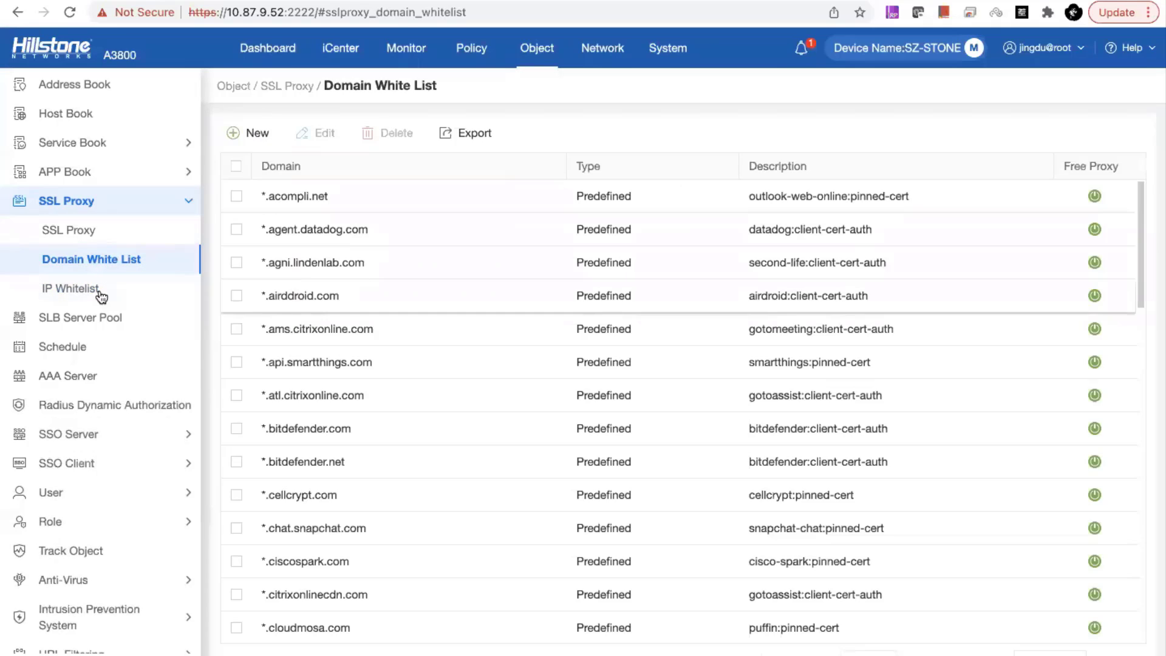
{"action": "left_click", "coordinate": [97, 289]}
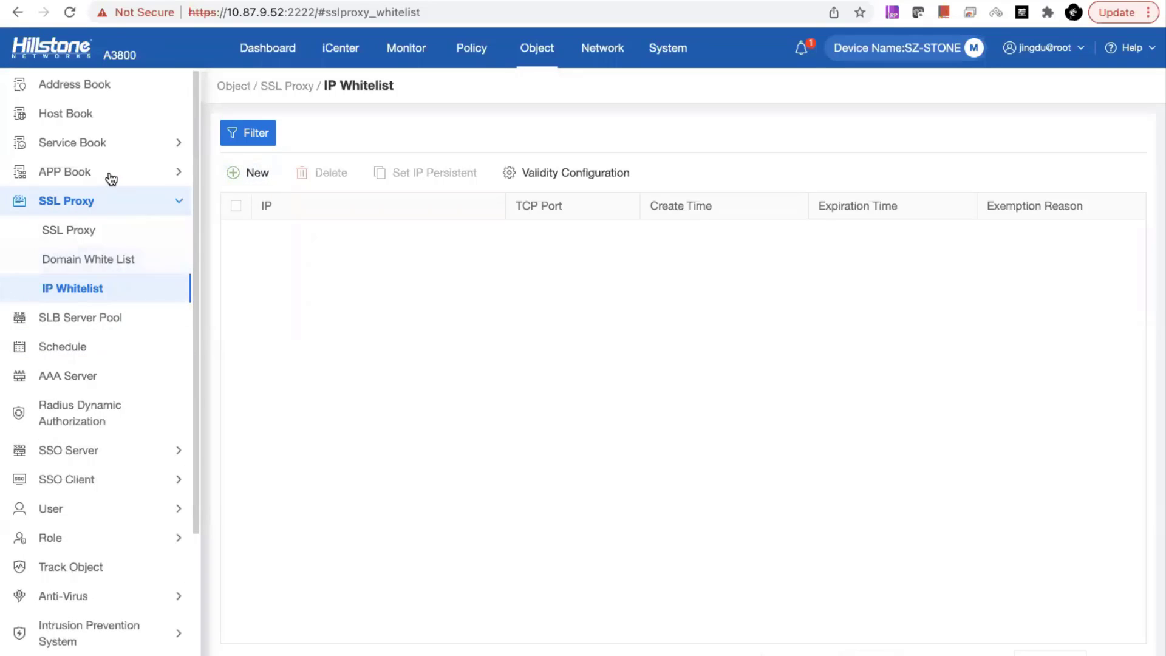
{"action": "scroll", "coordinate": [86, 377], "scroll_direction": "down", "scroll_amount": 2}
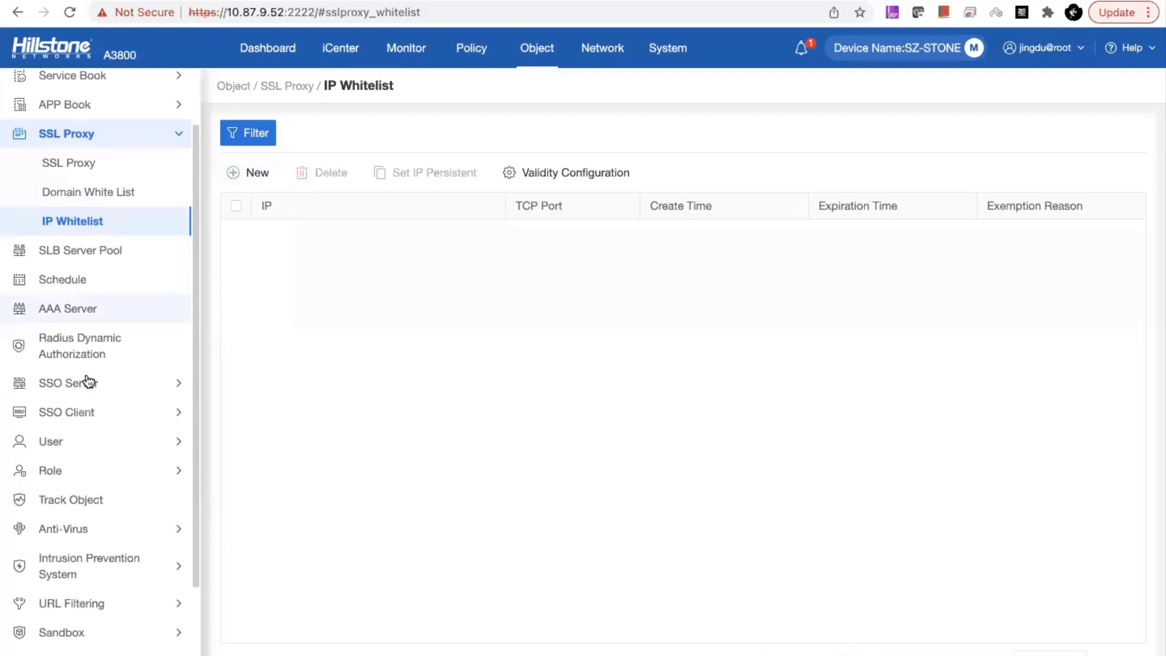
Examine the network's IPSec VPN tunnel list and the ISAKMP SA entries in the IPSec VPN Monitor.
{"action": "left_click", "coordinate": [601, 48]}
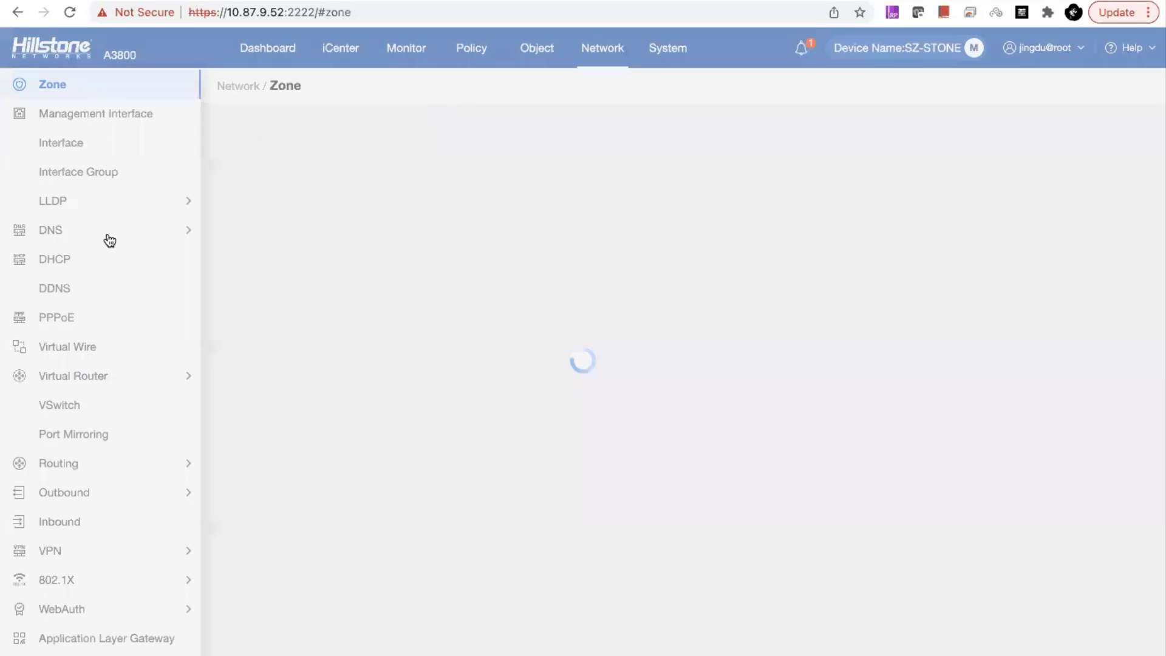
{"action": "scroll", "coordinate": [69, 489], "scroll_direction": "down", "scroll_amount": 1}
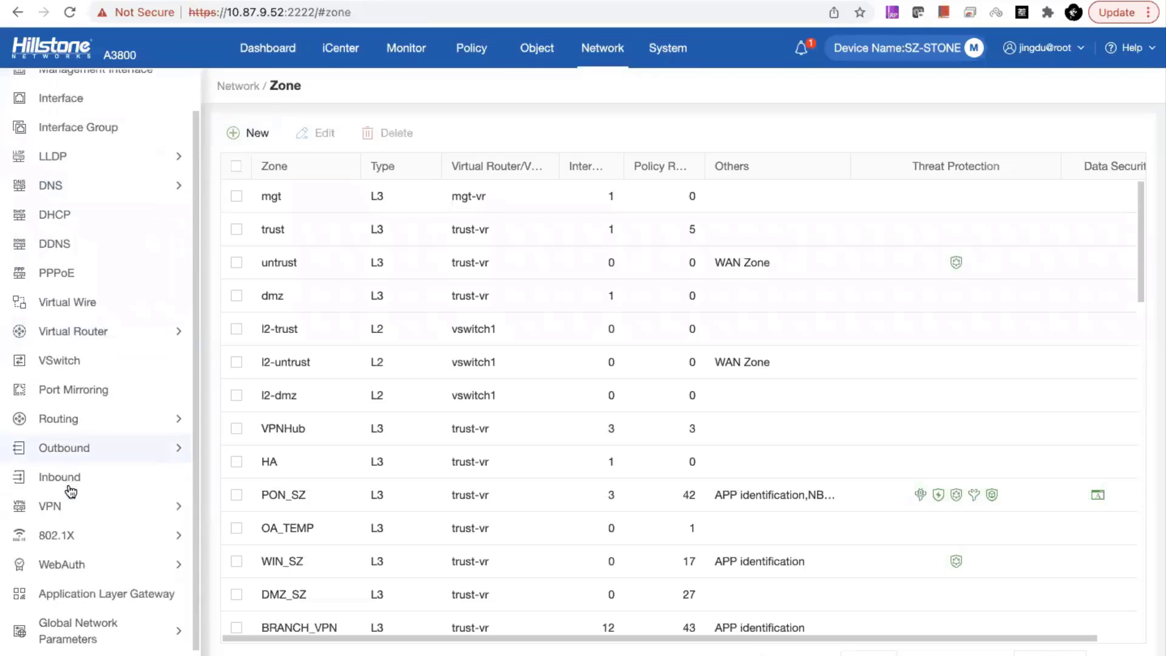
{"action": "left_click", "coordinate": [71, 509]}
{"action": "left_click", "coordinate": [77, 542]}
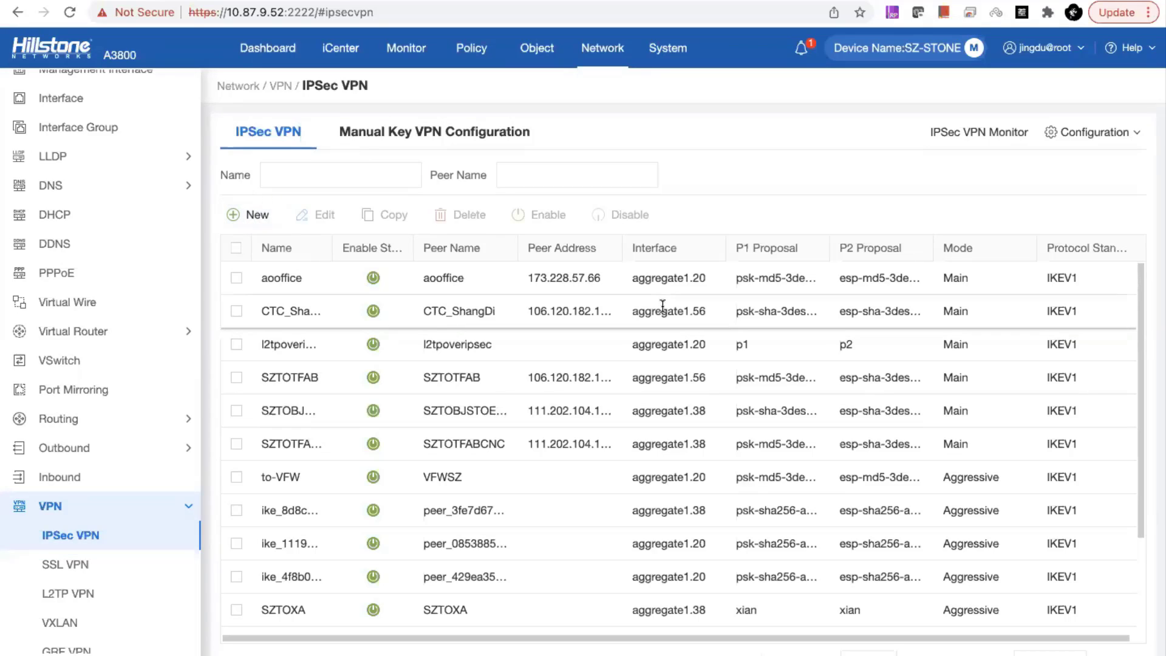
{"action": "scroll", "coordinate": [663, 305], "scroll_direction": "right", "scroll_amount": 1}
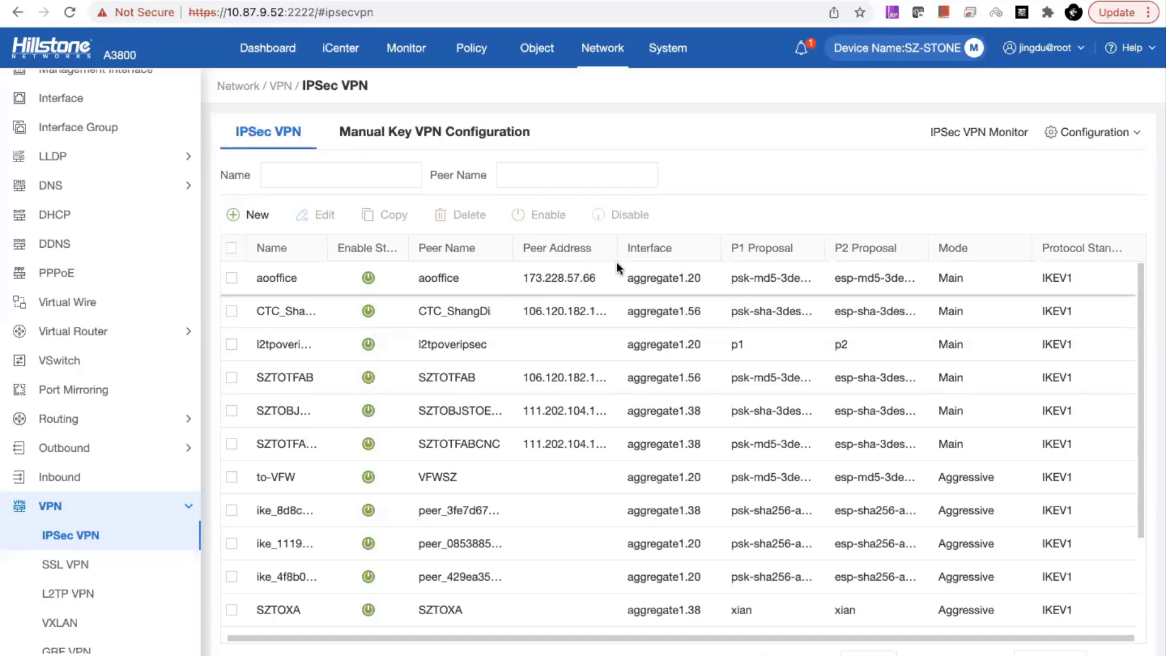
{"action": "left_click", "coordinate": [989, 141]}
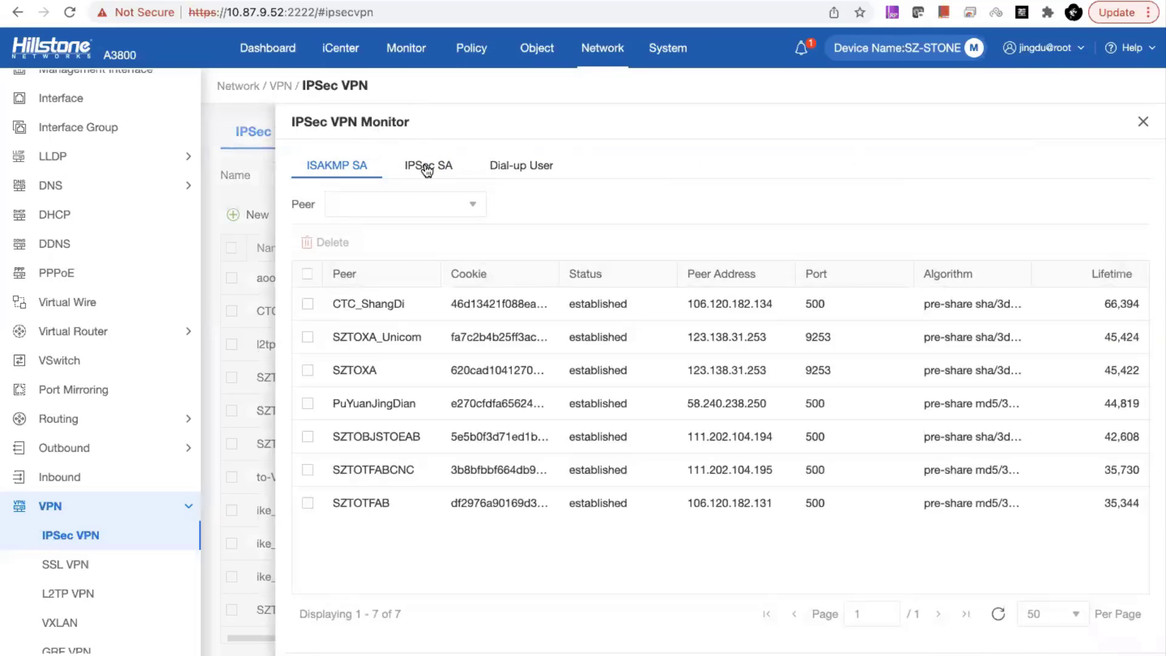
{"action": "left_click", "coordinate": [1144, 125]}
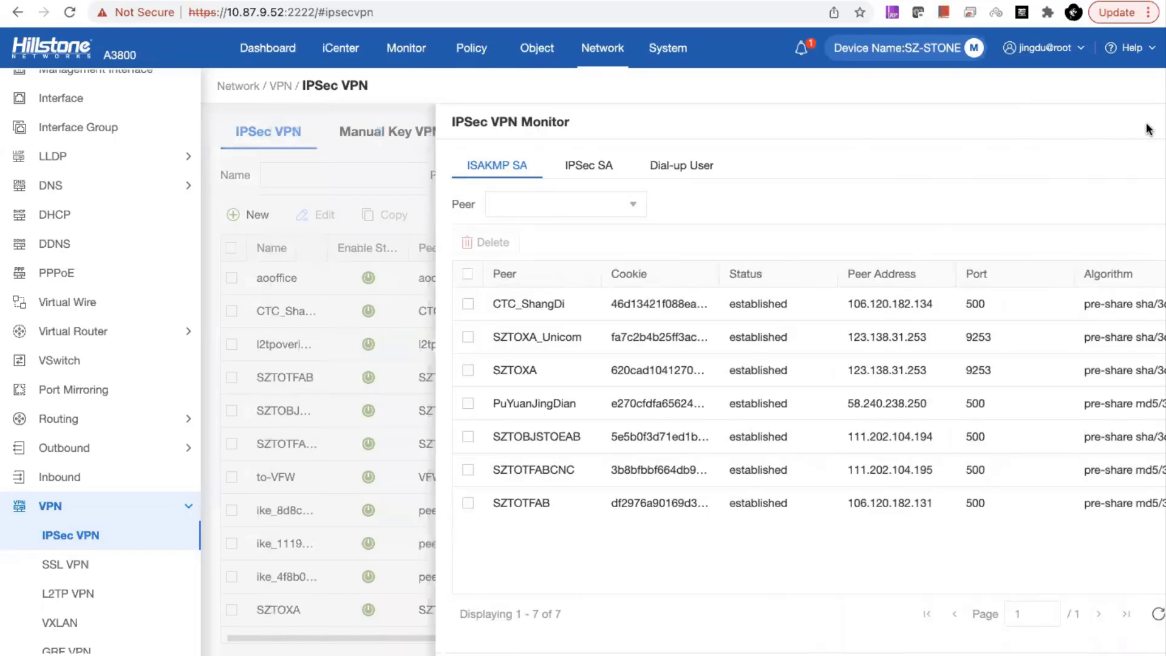
Open a new IPSec VPN configuration and examine the available peer names and P2 proposals.
{"action": "left_click", "coordinate": [243, 218]}
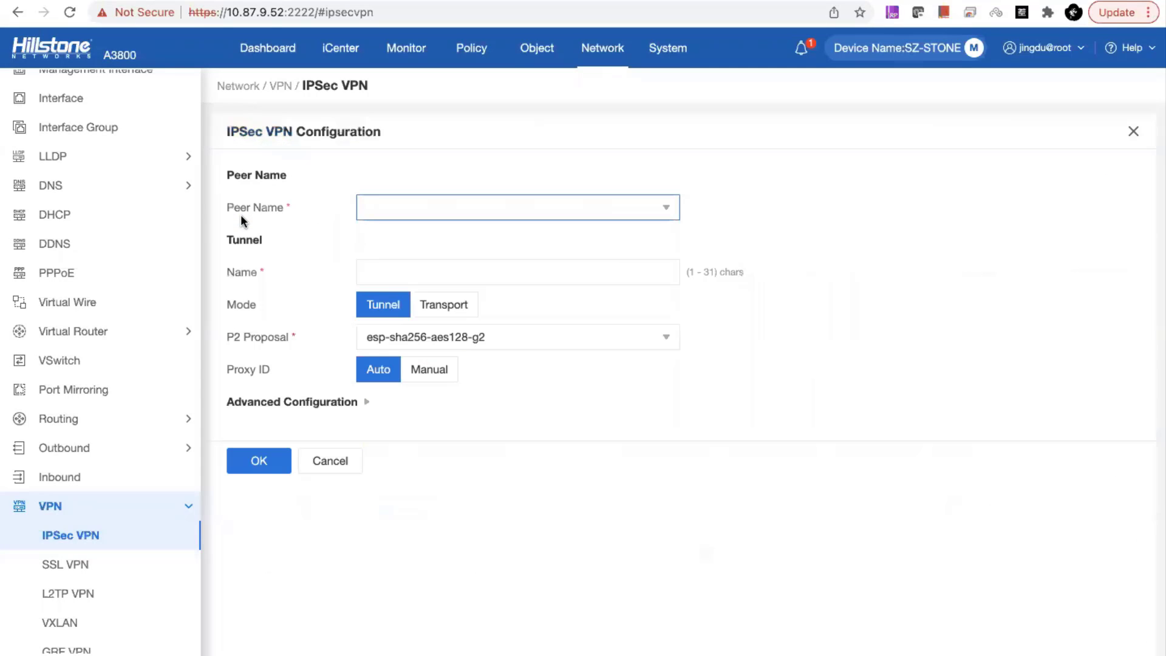
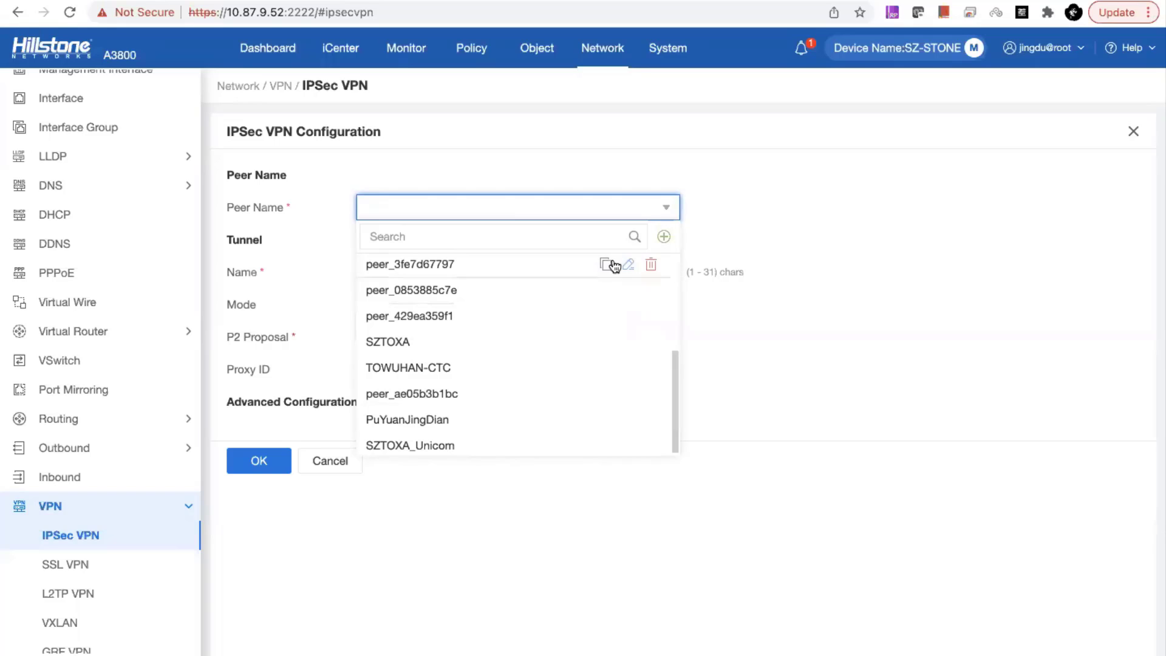
{"action": "left_click", "coordinate": [841, 260]}
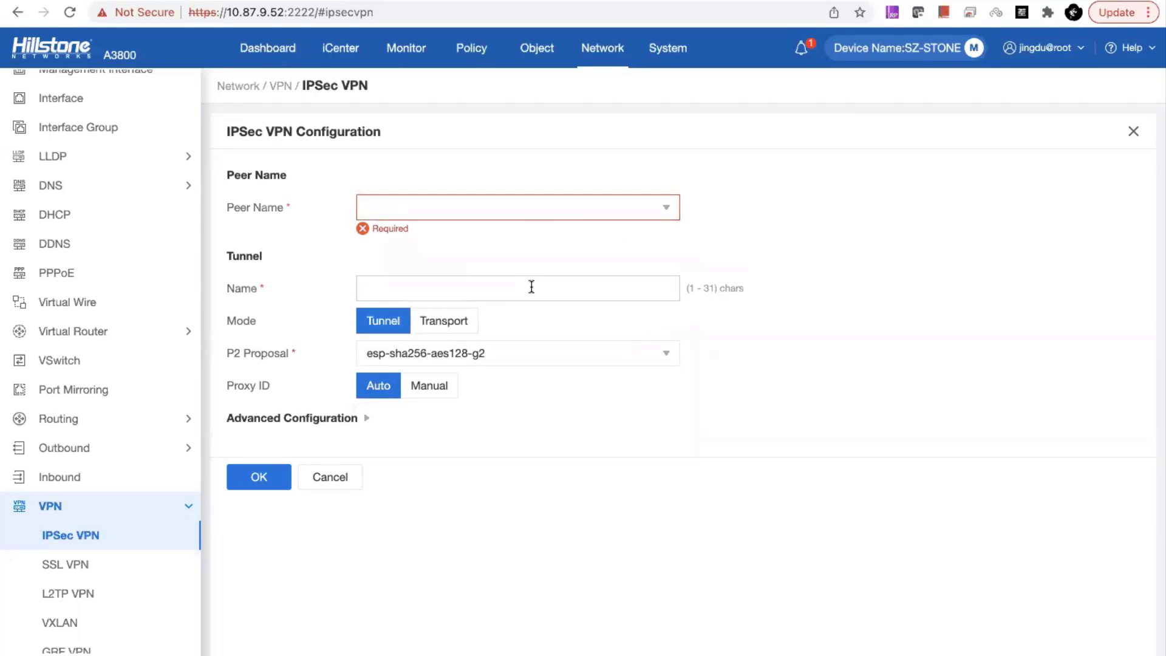
{"action": "left_click", "coordinate": [555, 354]}
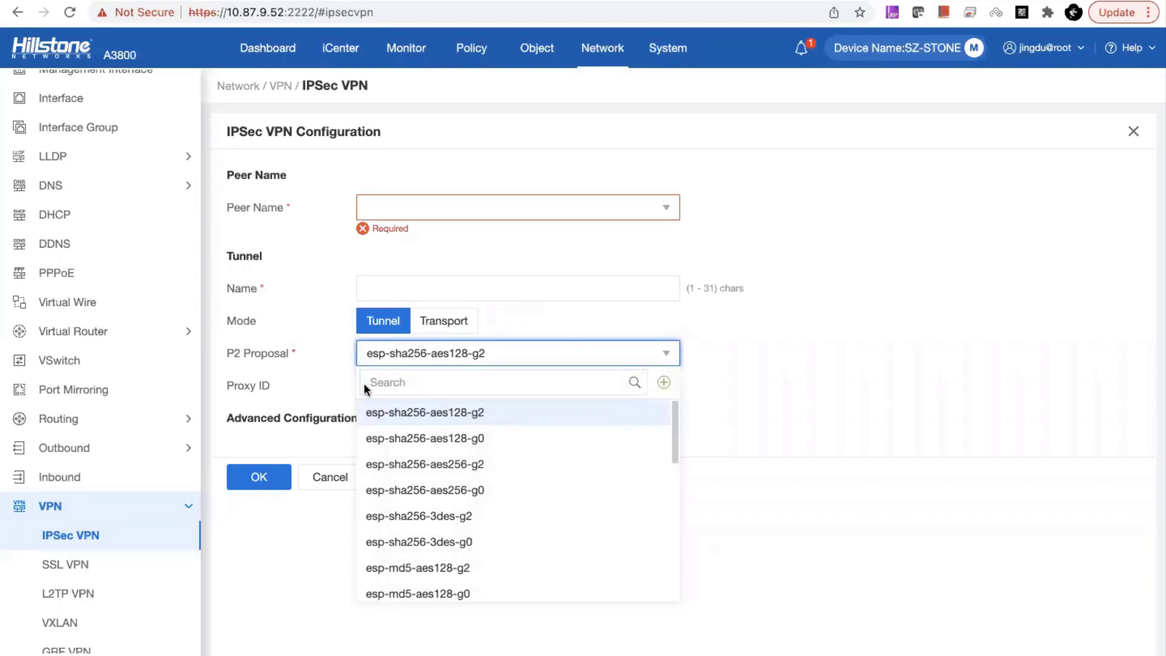
{"action": "scroll", "coordinate": [461, 430], "scroll_direction": "down", "scroll_amount": 5}
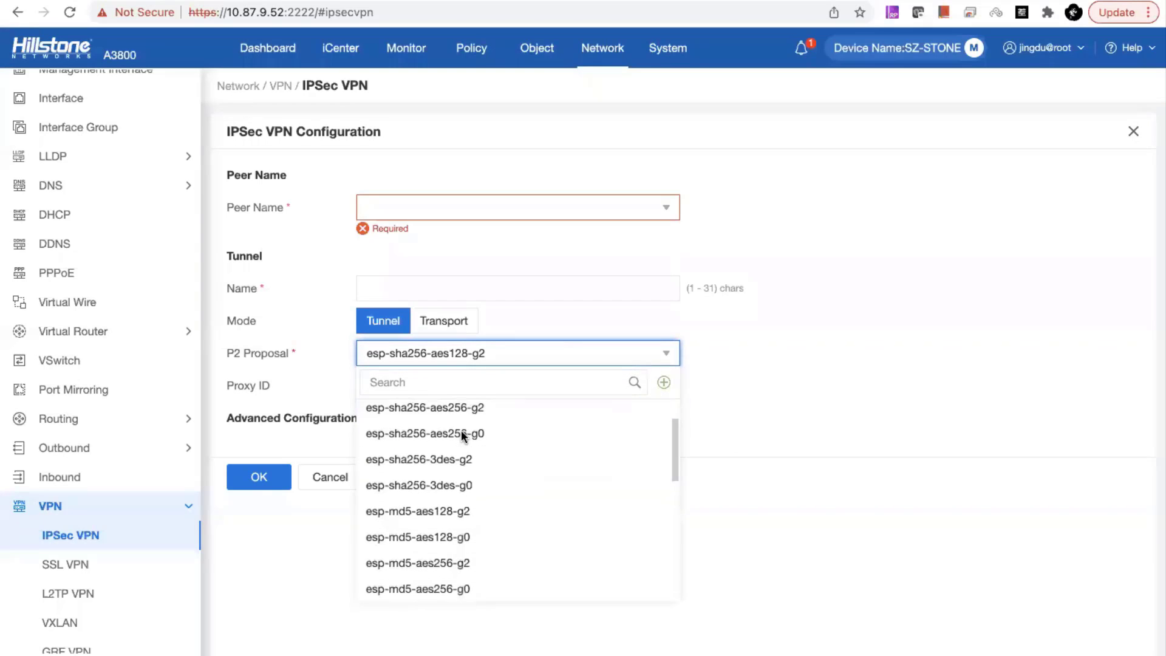
{"action": "scroll", "coordinate": [461, 430], "scroll_direction": "down", "scroll_amount": 4}
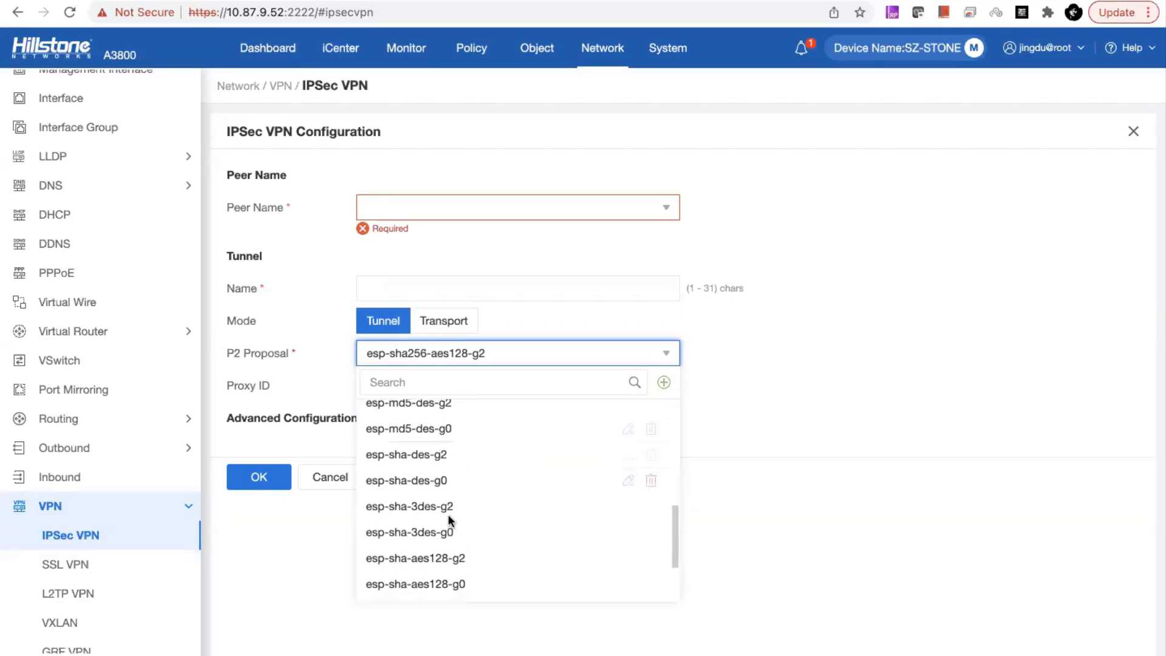
{"action": "scroll", "coordinate": [447, 514], "scroll_direction": "down", "scroll_amount": 1}
{"action": "scroll", "coordinate": [472, 487], "scroll_direction": "up", "scroll_amount": 4}
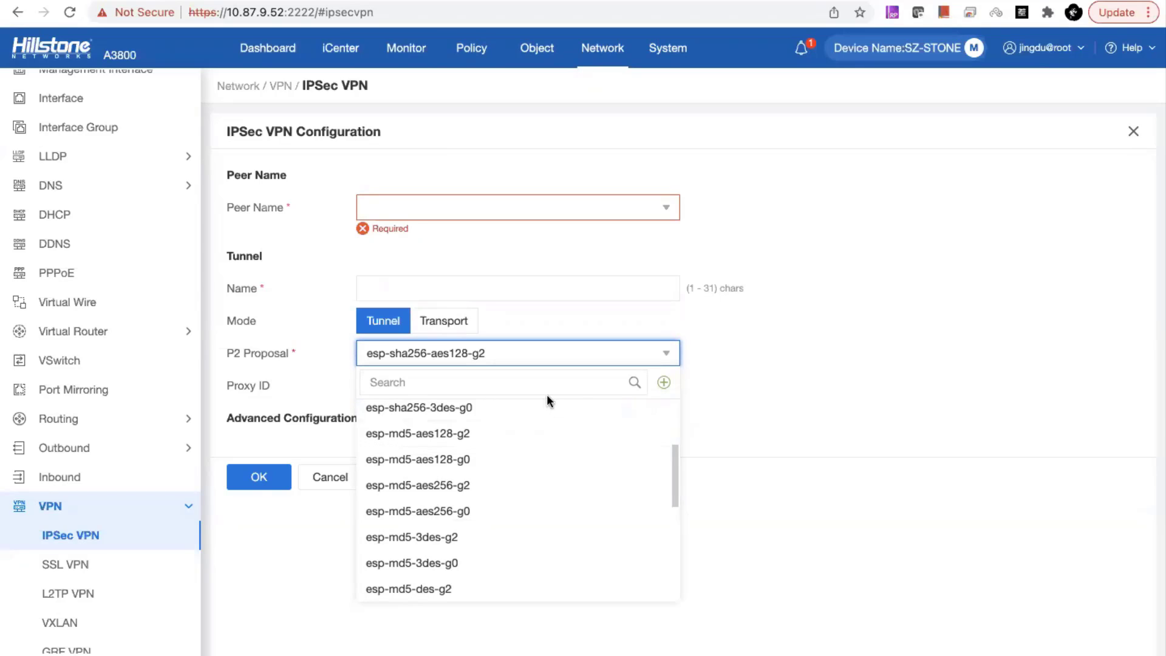
Examine the protocol, hash, encryption and lifetime settings for a new Phase2 proposal, and close it without saving.
{"action": "left_click", "coordinate": [664, 382]}
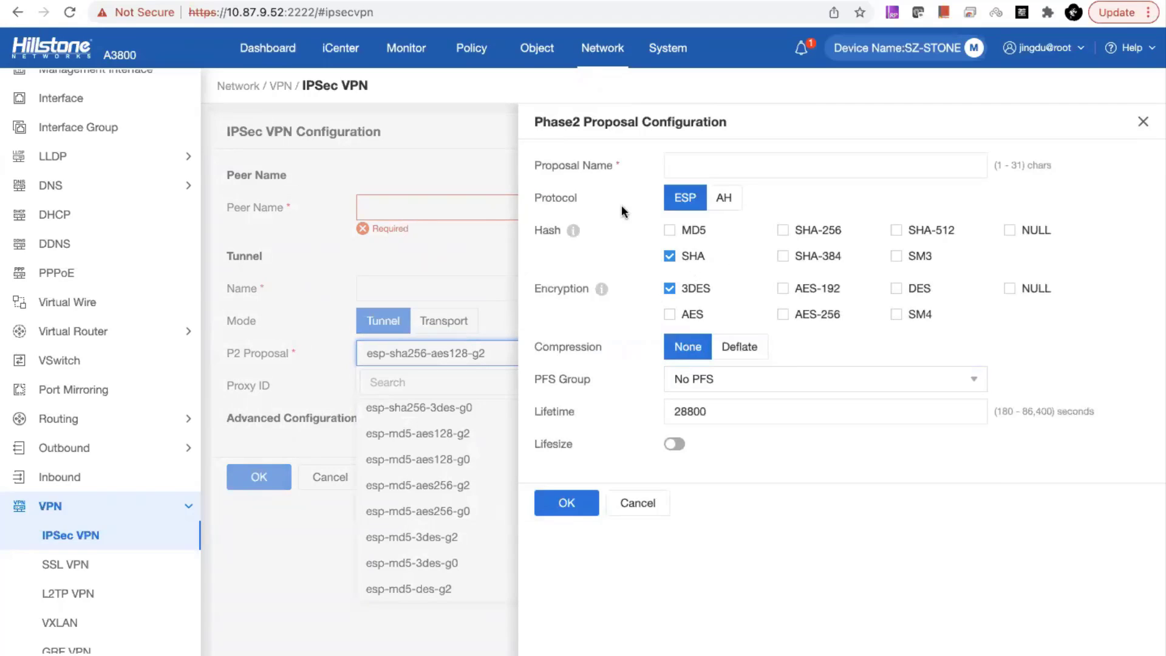
{"action": "left_click", "coordinate": [686, 163]}
{"action": "left_click", "coordinate": [583, 233]}
{"action": "left_click", "coordinate": [1144, 121]}
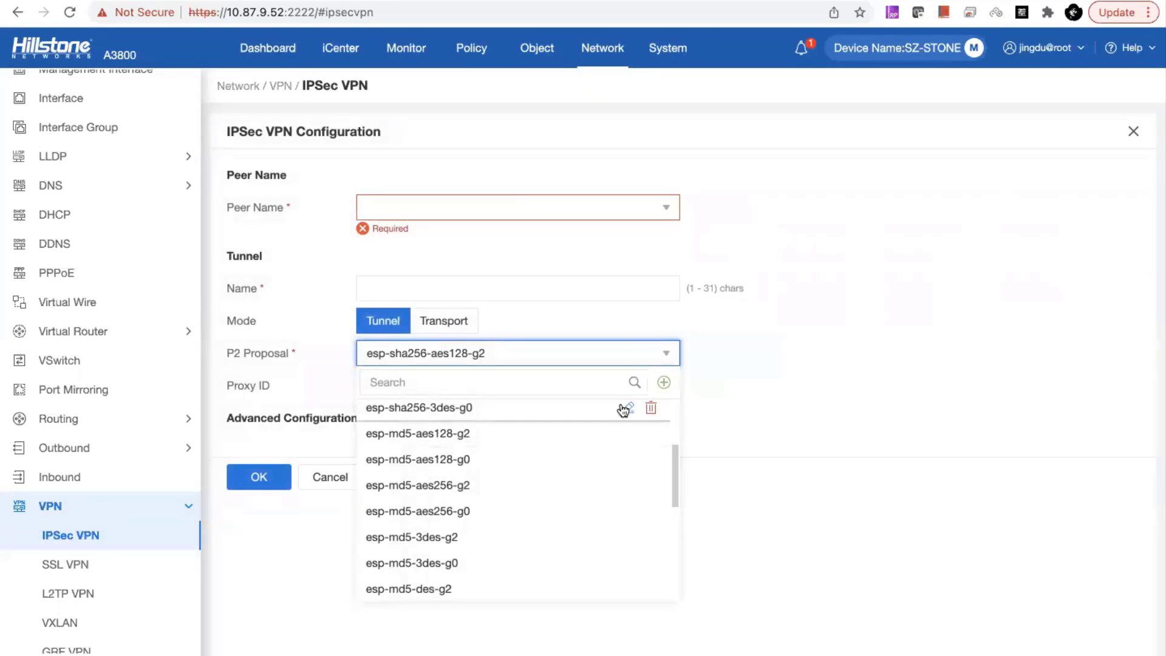
{"action": "left_click", "coordinate": [826, 272]}
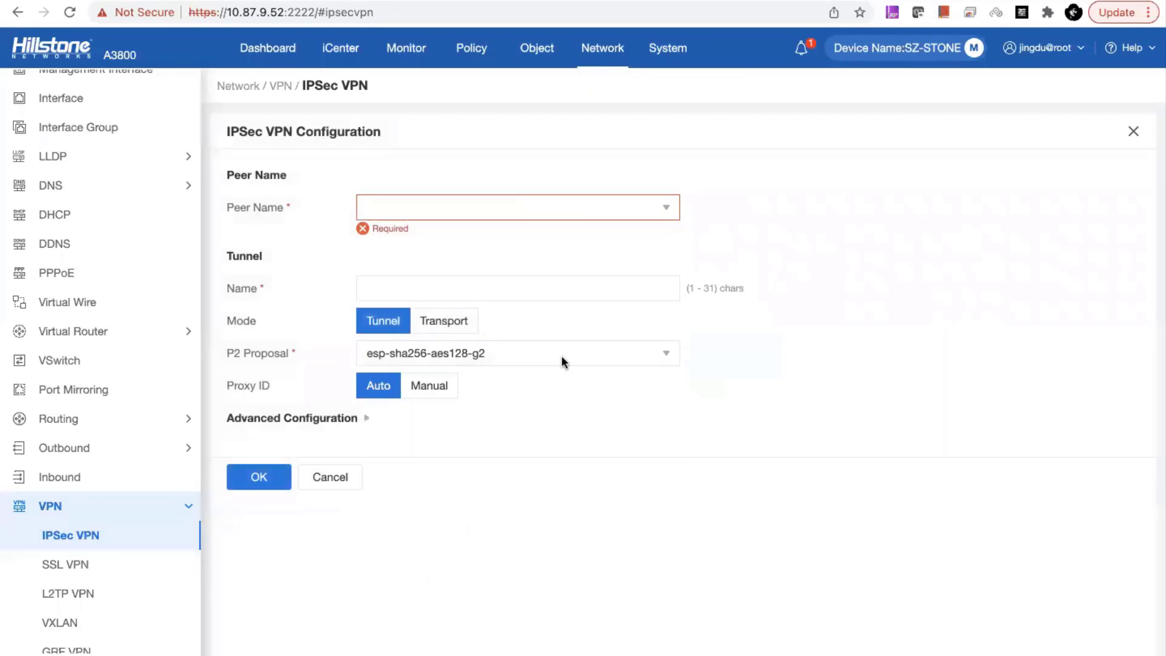
Examine the advanced configuration of the new IPSec VPN, including its DNS and WINS settings, and collapse it again.
{"action": "left_click", "coordinate": [366, 419]}
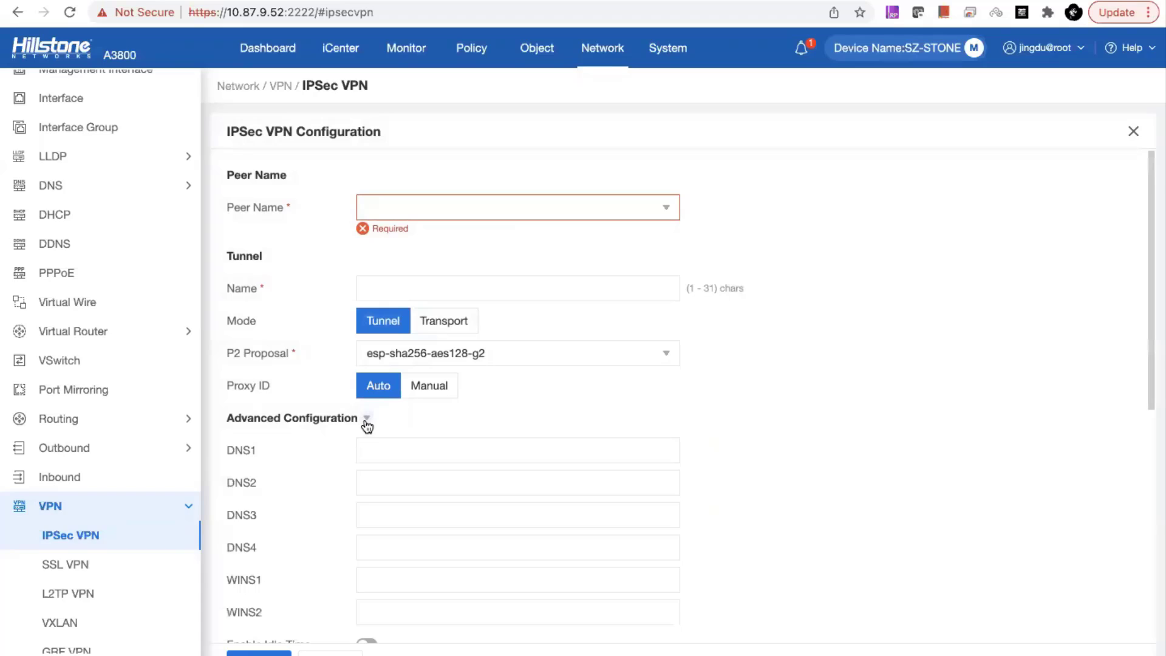
{"action": "left_click", "coordinate": [366, 419]}
{"action": "left_click", "coordinate": [621, 287]}
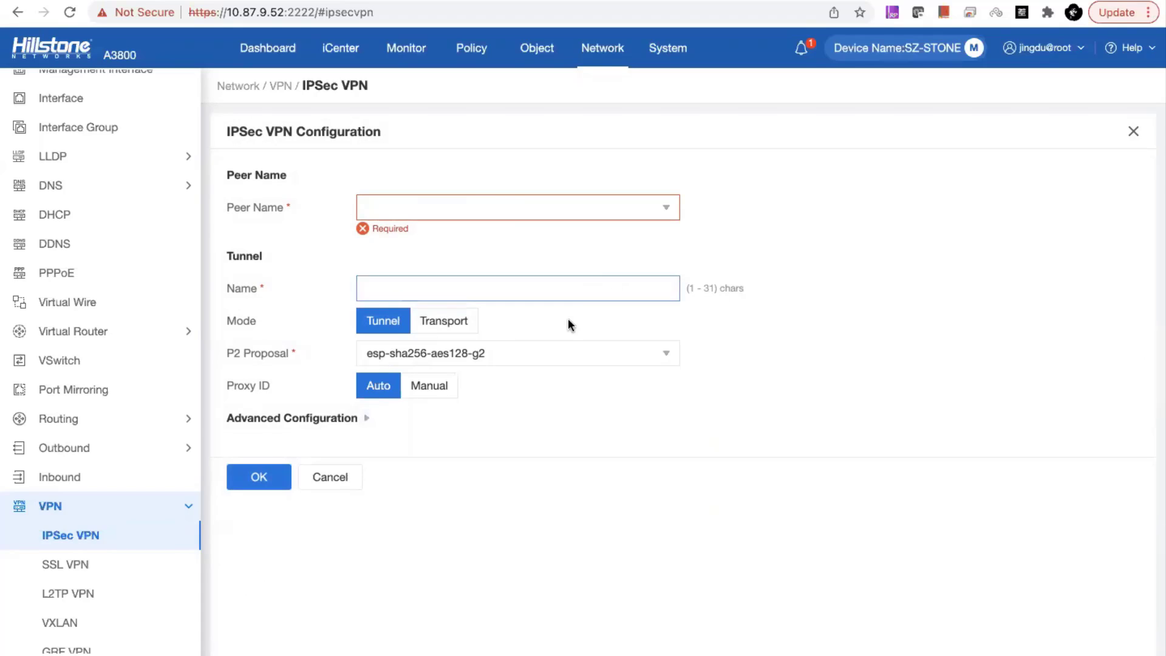